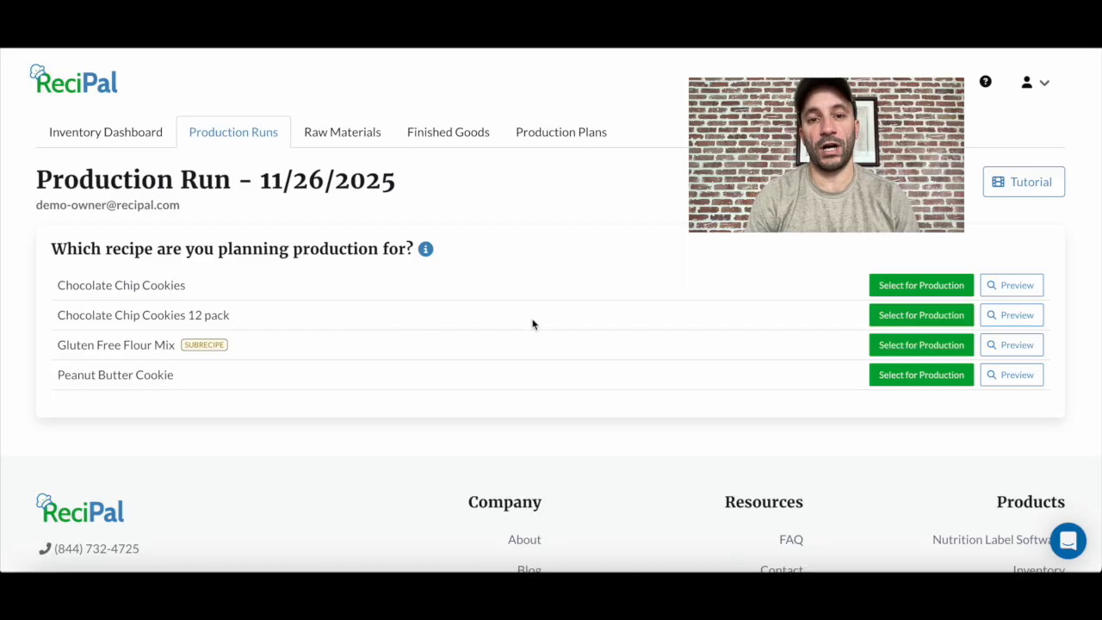
- Select the Chocolate Chip Cookies 12 pack recipe for production and set the quantity to produce to 2 pallets
click(895, 315)
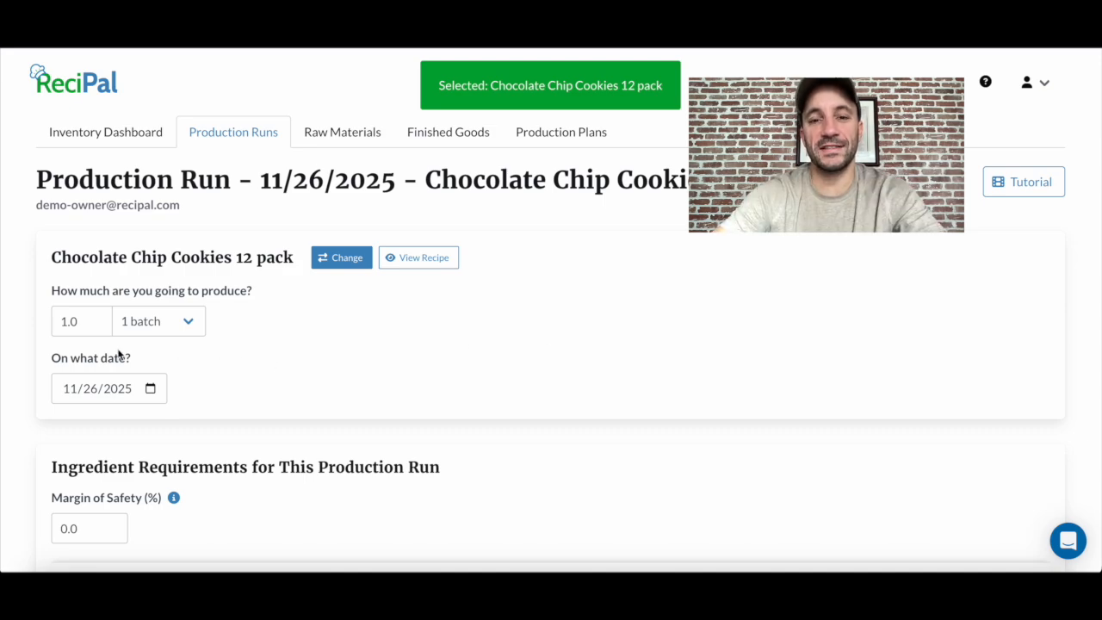
click(76, 324)
text(2)
click(195, 325)
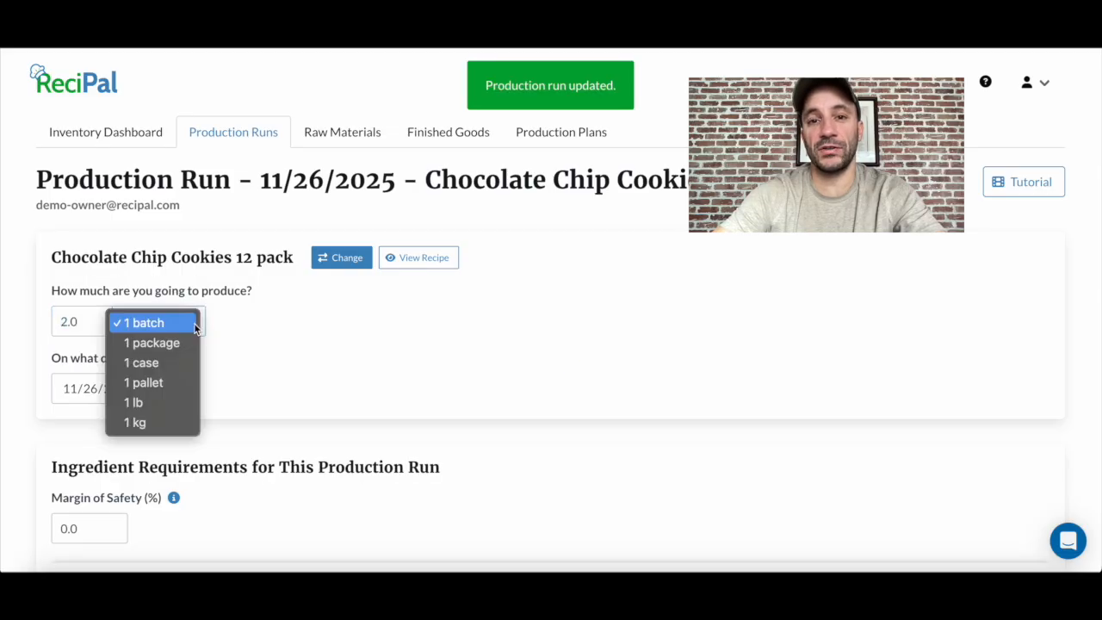
click(176, 382)
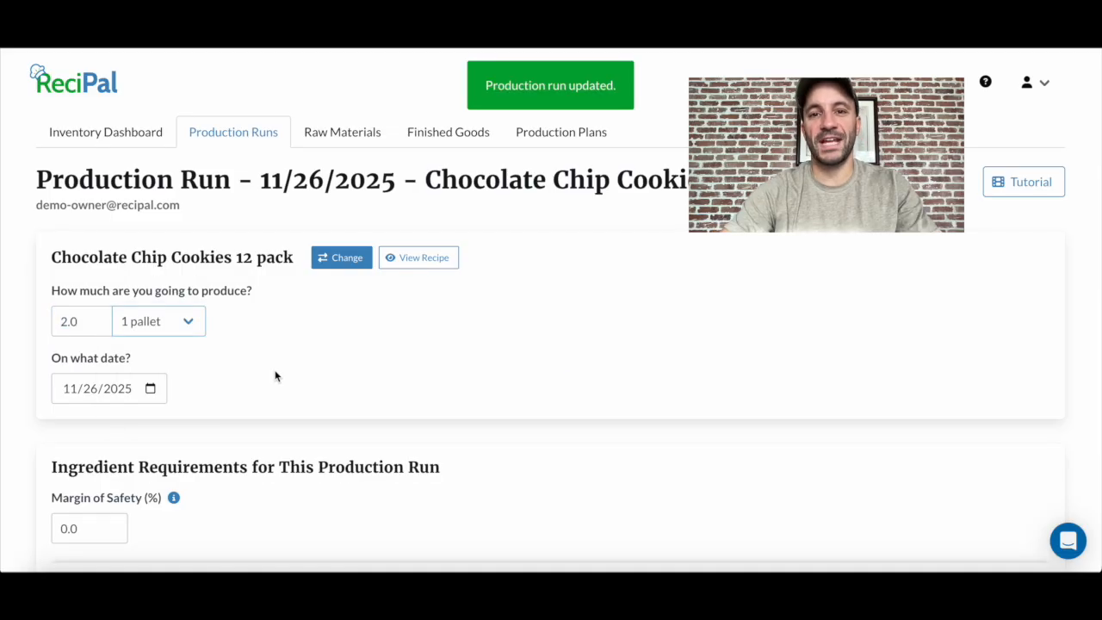
- Set the production date to 12/01/2025, then reopen that scheduled run from the list of open production runs
click(151, 389)
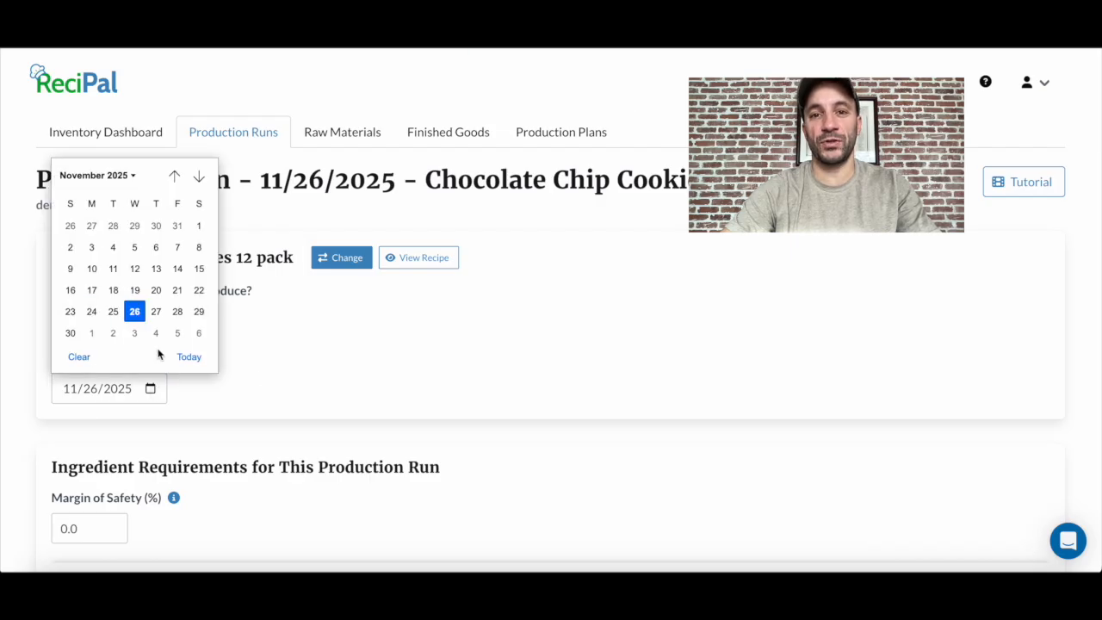
click(91, 333)
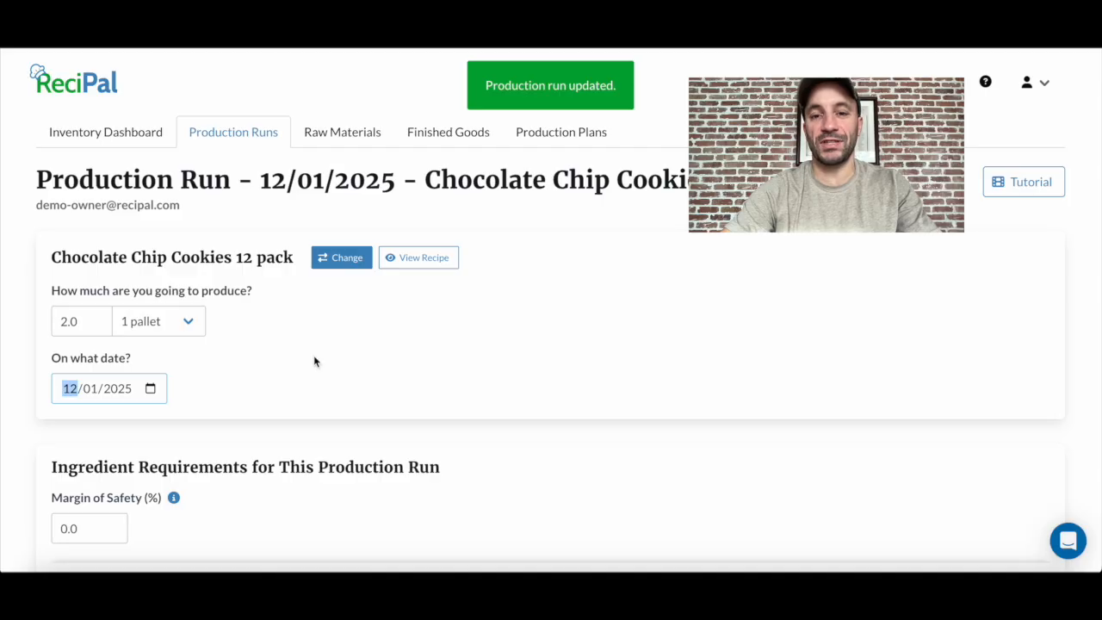
click(256, 133)
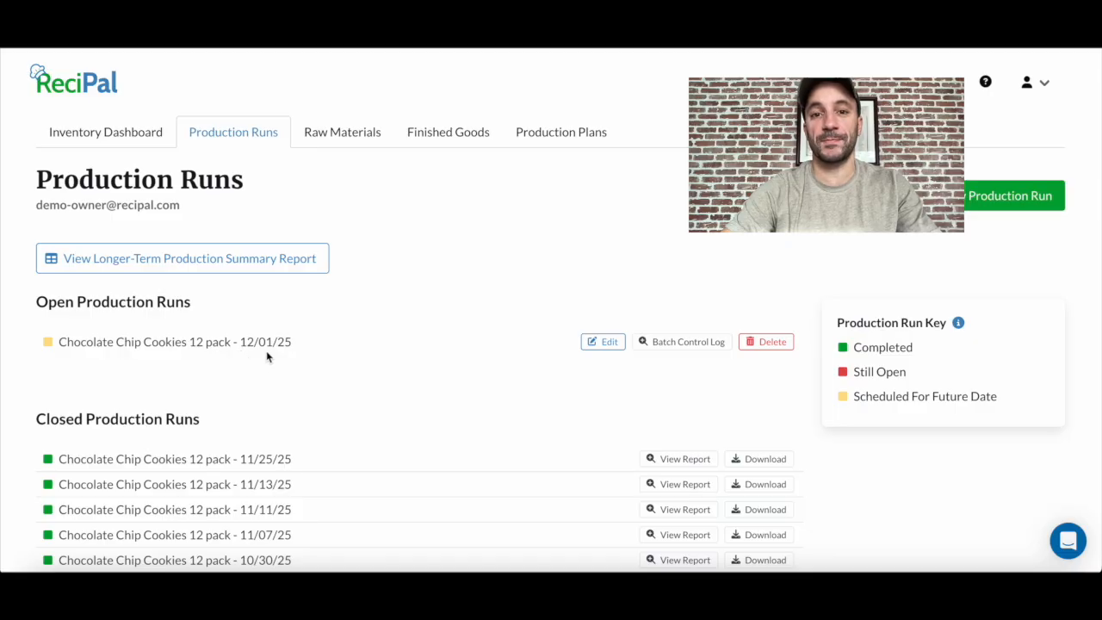
click(266, 348)
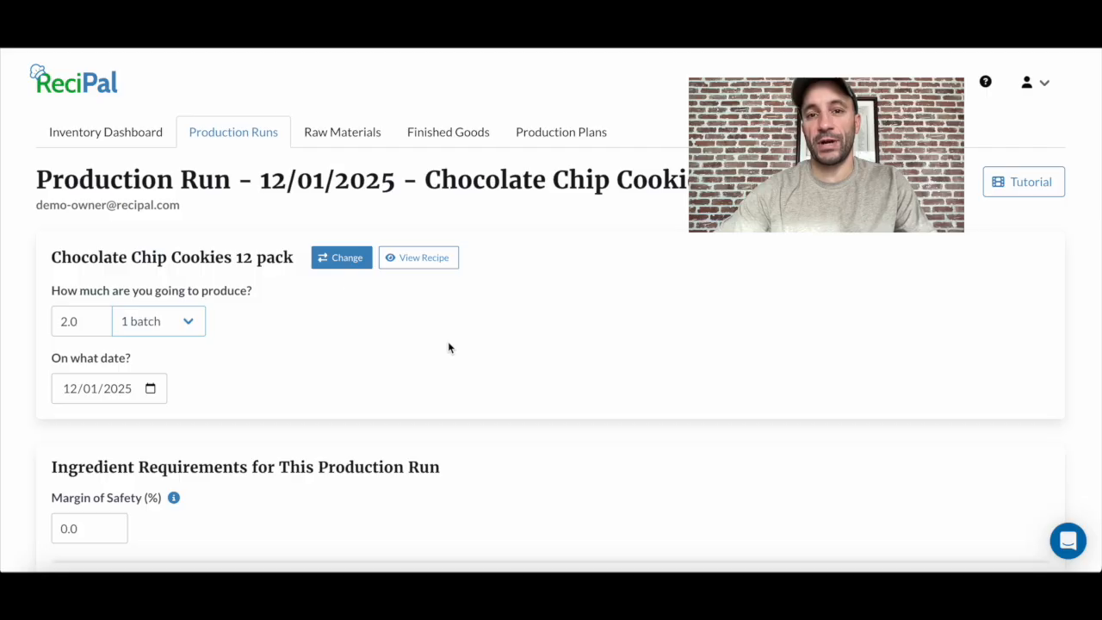
- Set the margin of safety to 5% and review the ingredient requirements for the production run
scroll(389, 401, down, 1)
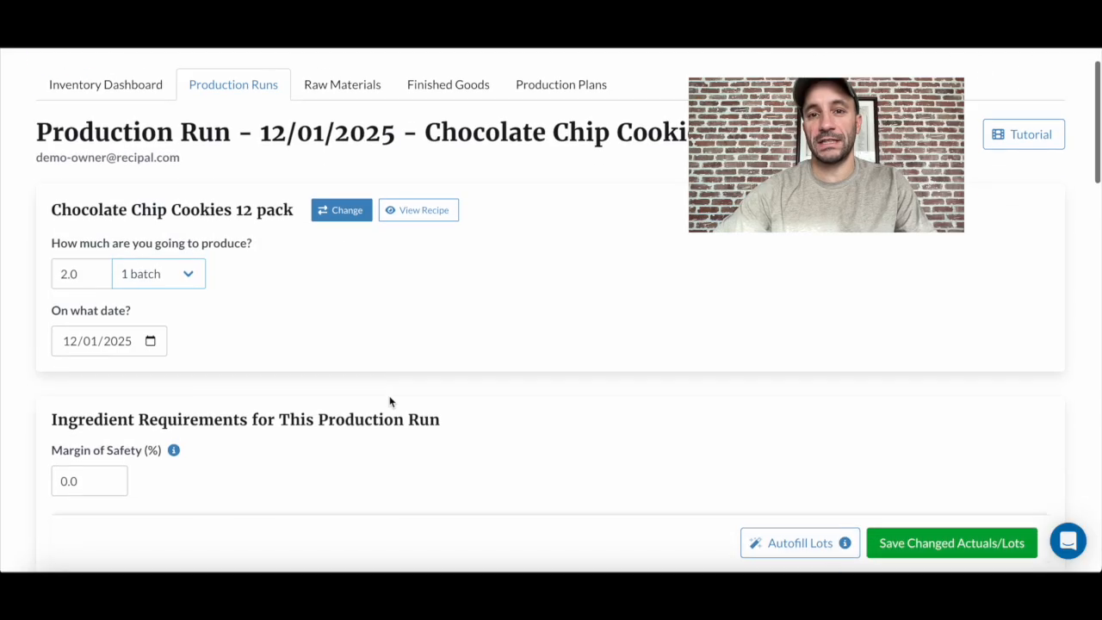
scroll(389, 401, down, 1)
click(79, 441)
text(5)
key(Return)
scroll(303, 422, down, 2)
scroll(302, 422, down, 4)
scroll(302, 422, down, 1)
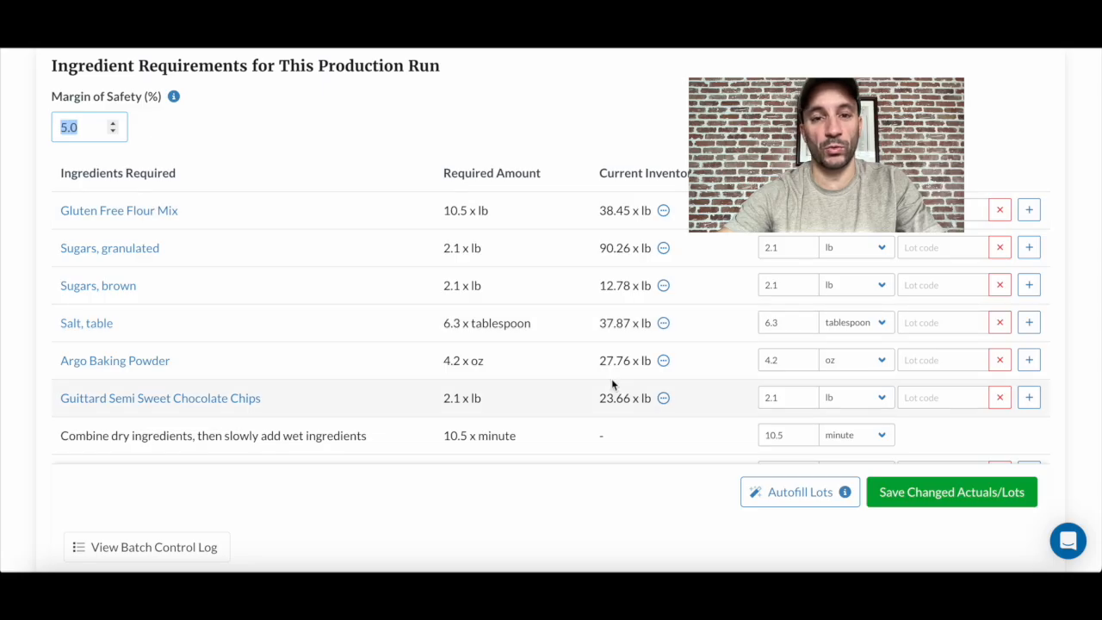
- Change the quantity to produce to 50 packages and compare the required ingredient amounts with current inventory
scroll(612, 378, up, 9)
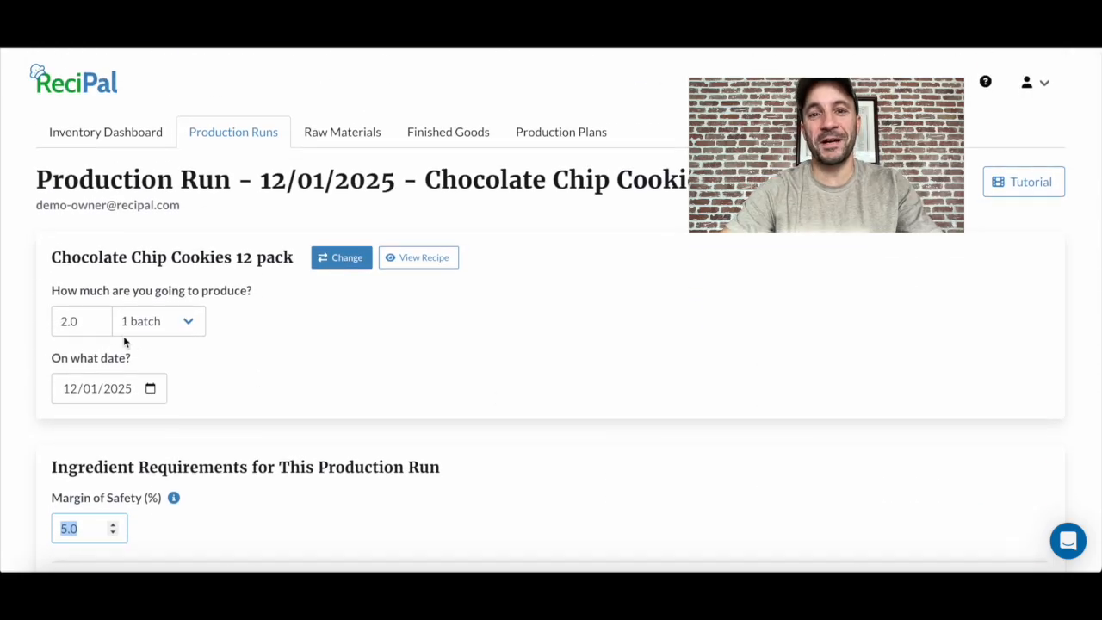
click(169, 328)
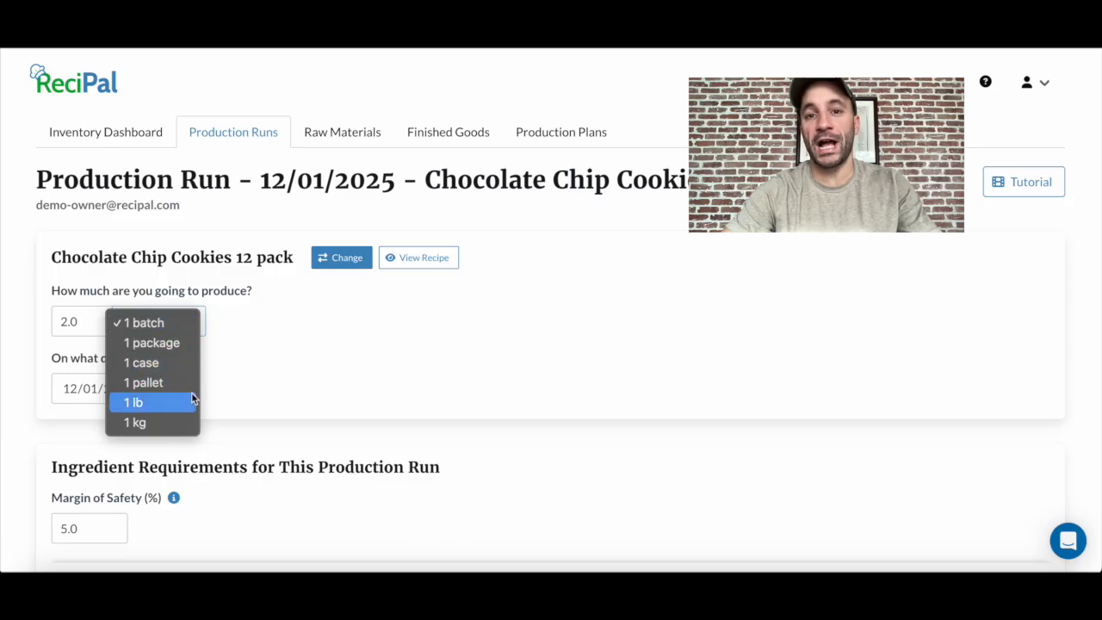
click(172, 343)
drag(83, 325, 48, 325)
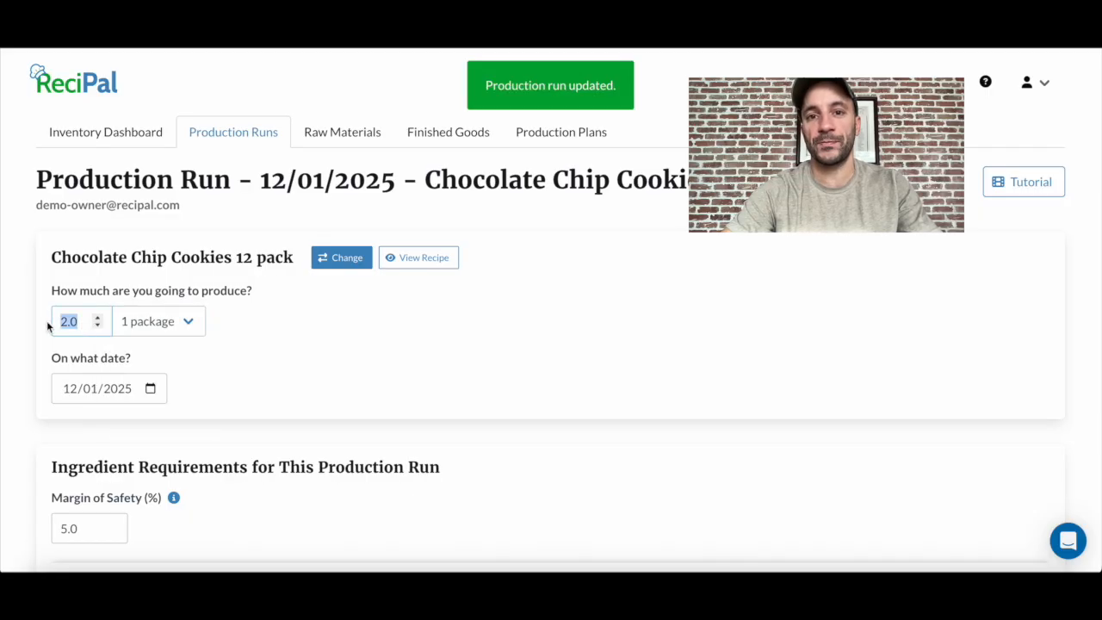
text(50)
click(495, 327)
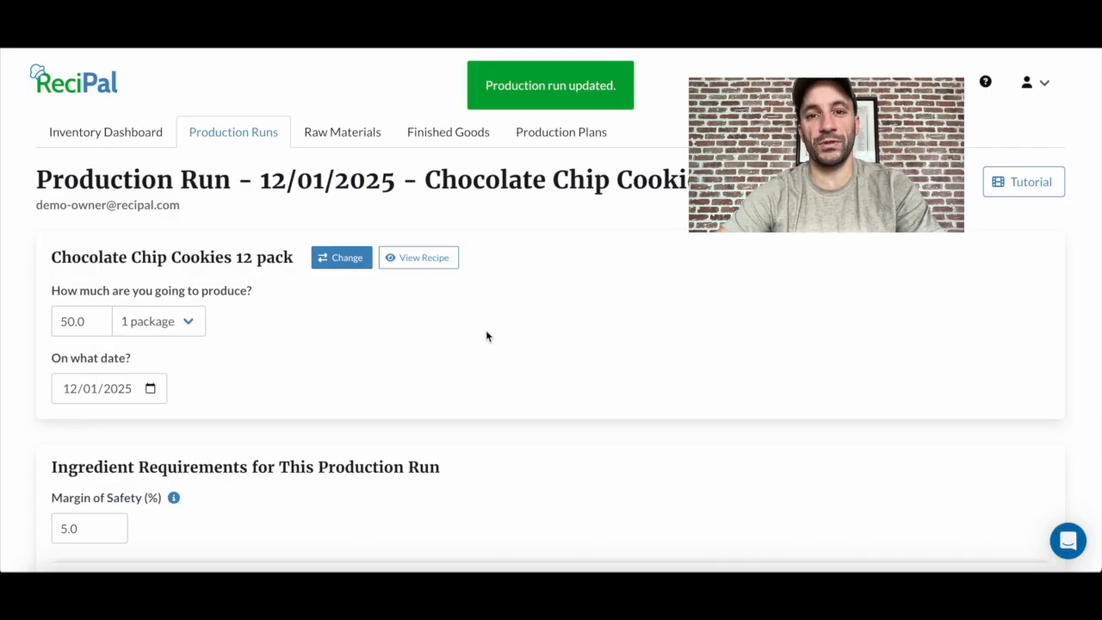
scroll(486, 334, down, 5)
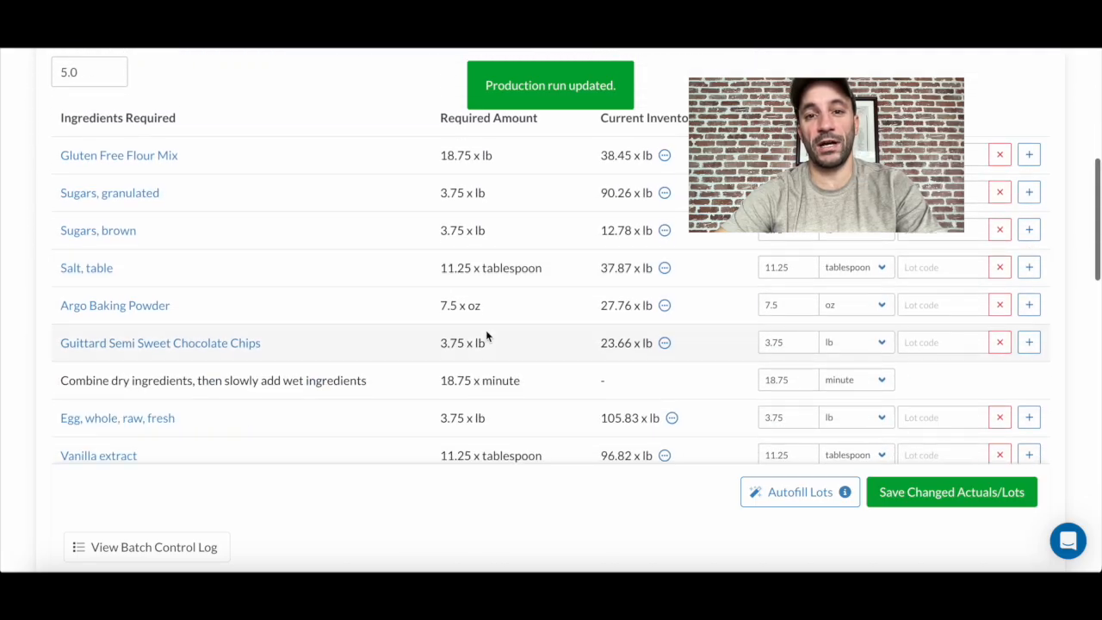
scroll(486, 336, down, 2)
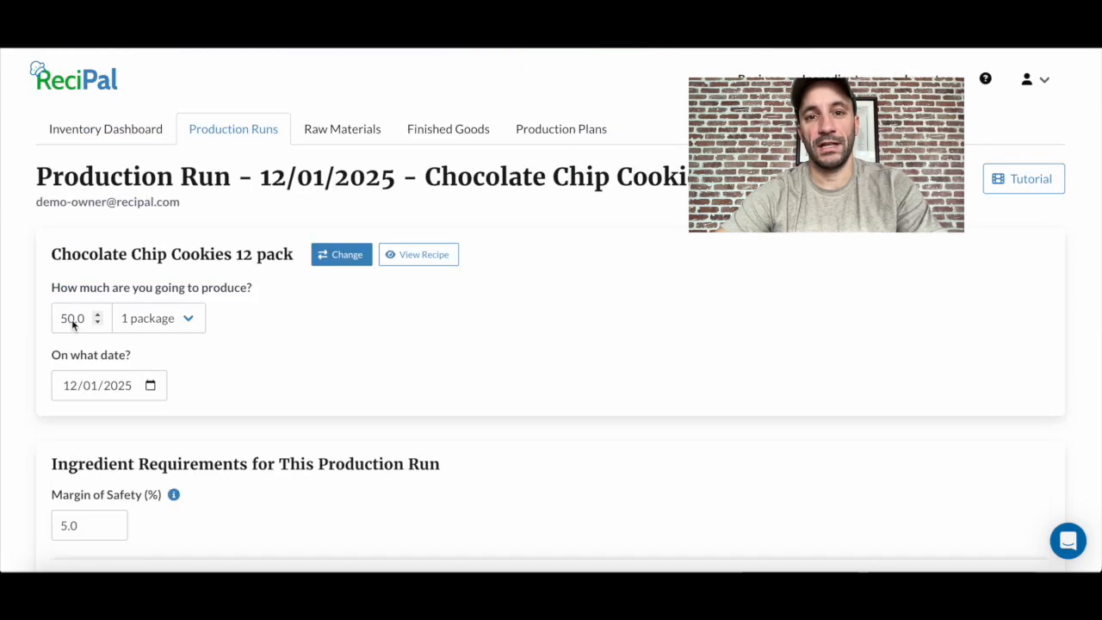
- Raise the quantity to produce to 500 packages and check the ingredient list for shortages
click(72, 321)
text(0)
click(313, 336)
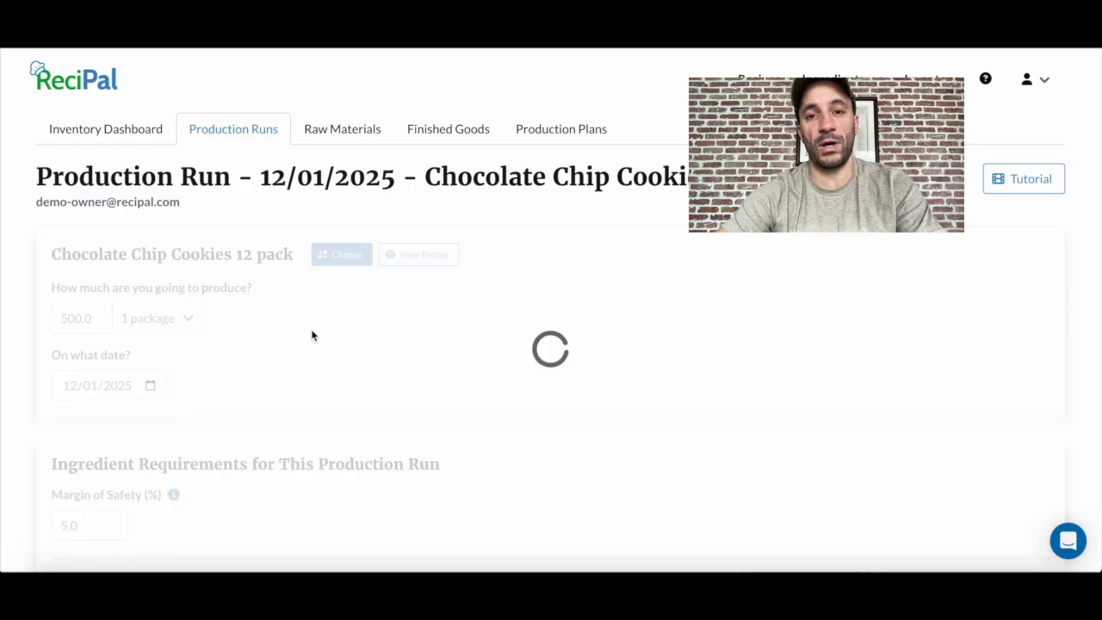
scroll(360, 387, down, 4)
scroll(359, 385, down, 4)
scroll(359, 385, down, 1)
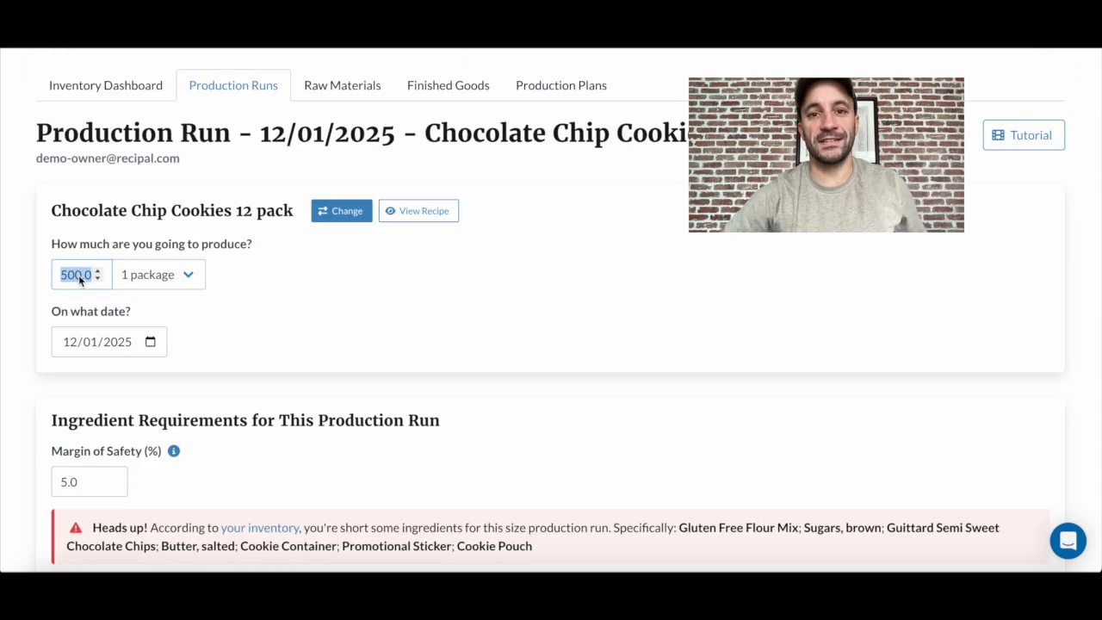
- Return the quantity to produce to 50 packages and check the ingredient requirements again
text(50)
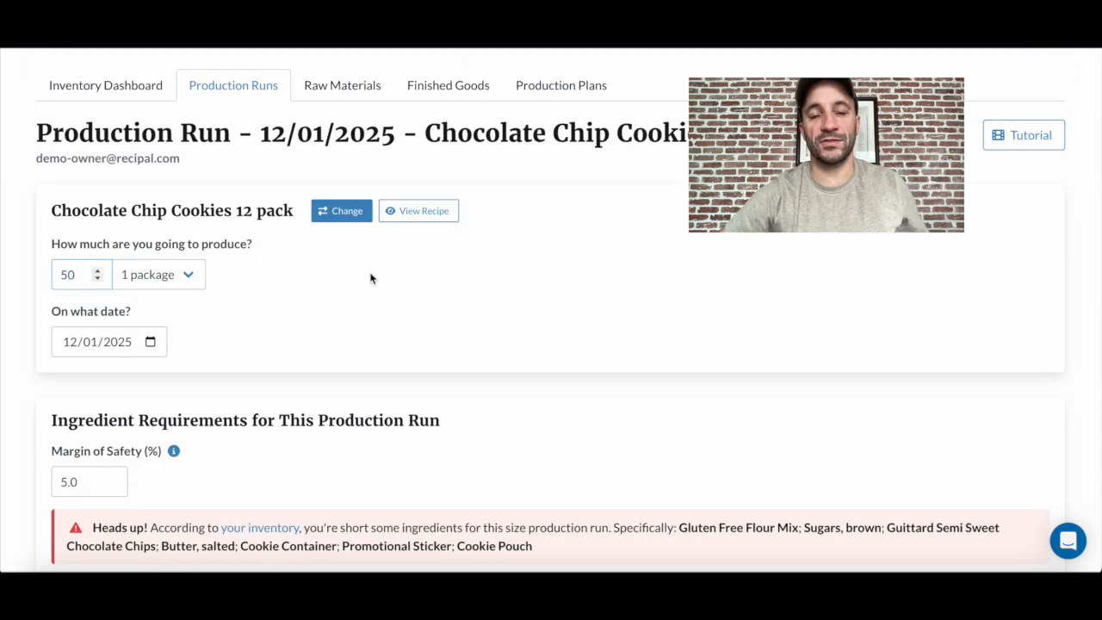
click(362, 275)
scroll(367, 311, down, 4)
scroll(366, 311, down, 5)
scroll(367, 311, down, 1)
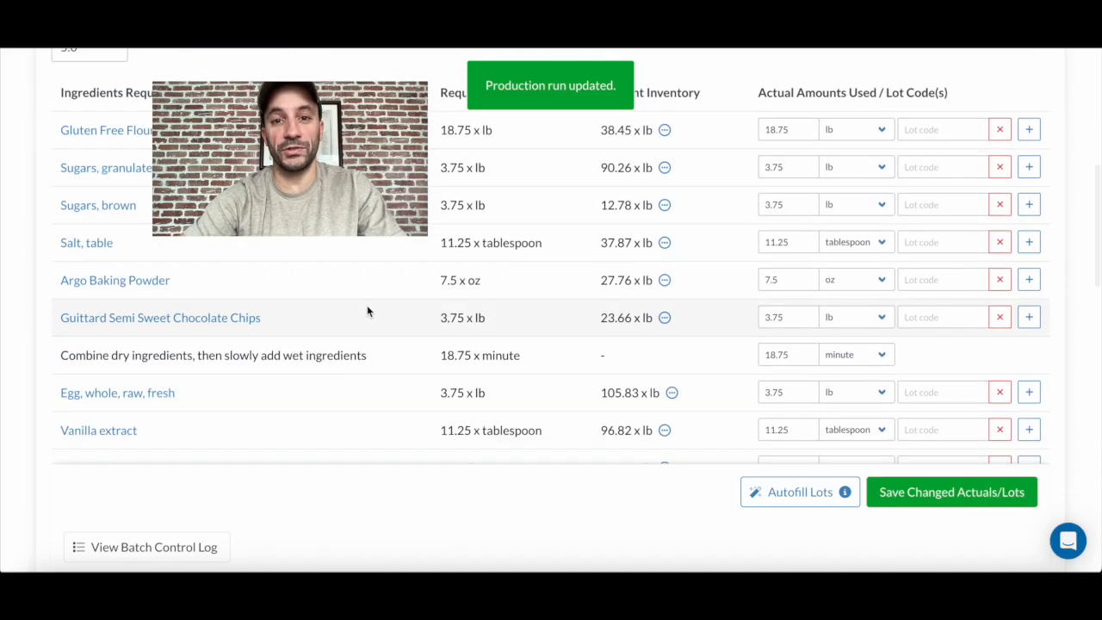
- Autofill the lot codes for all ingredients and review the assigned lots, including ingredients with multiple lots
scroll(367, 311, down, 1)
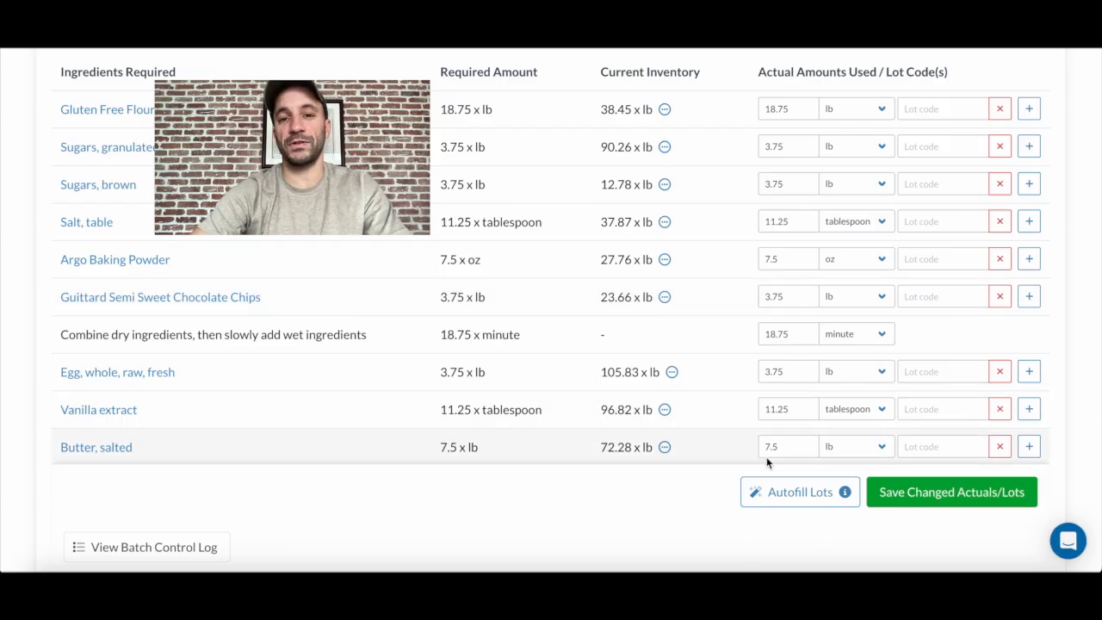
click(800, 495)
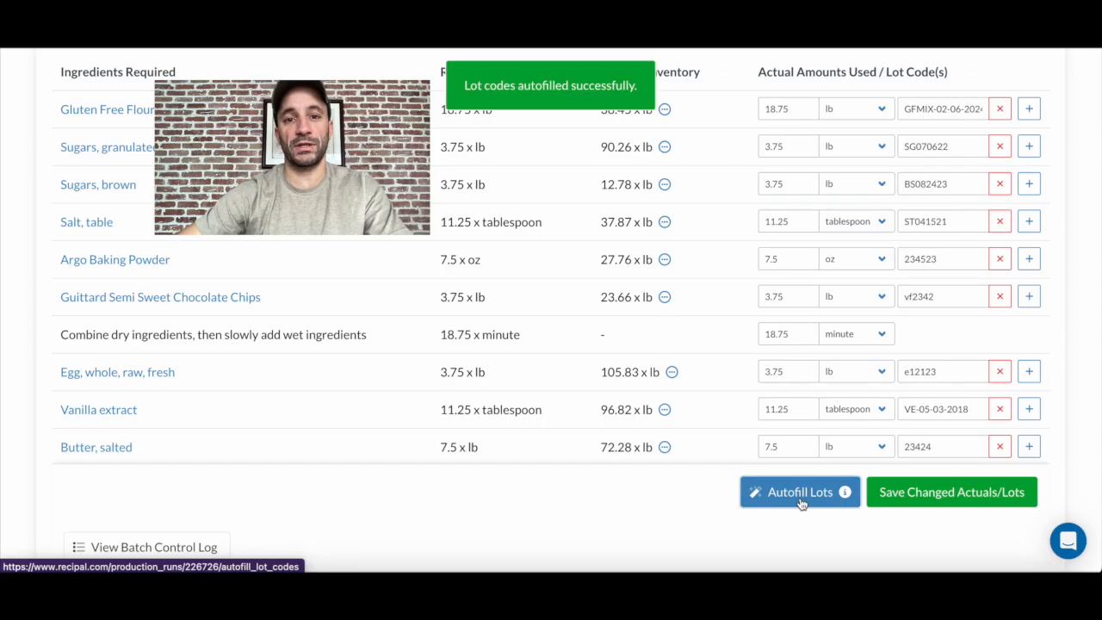
scroll(936, 338, down, 1)
scroll(936, 341, down, 3)
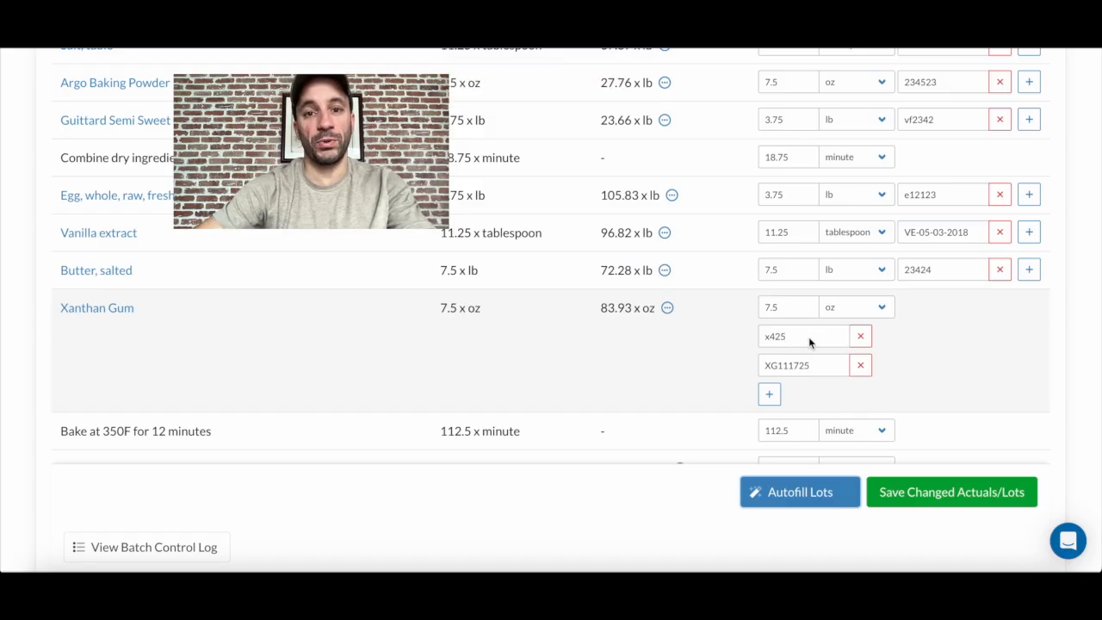
scroll(927, 331, down, 4)
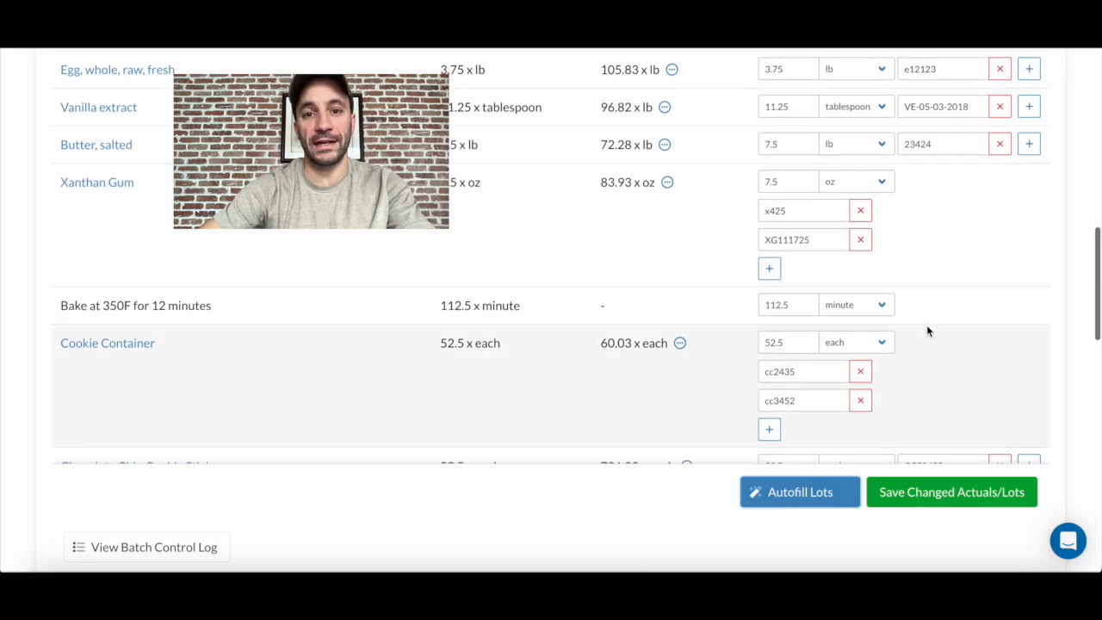
scroll(950, 244, up, 4)
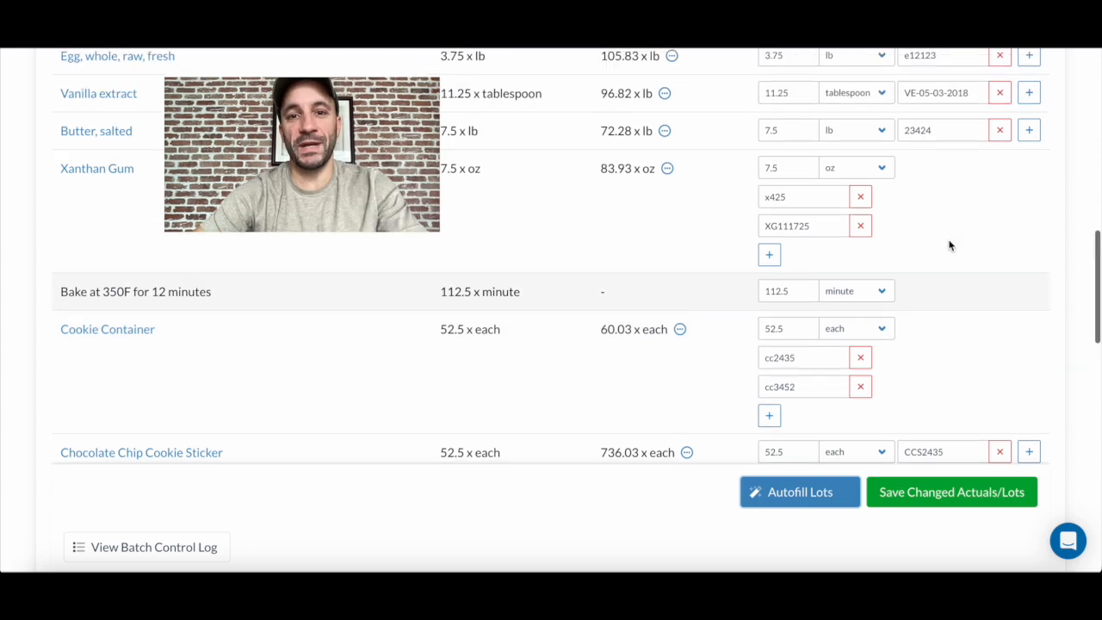
scroll(950, 241, up, 4)
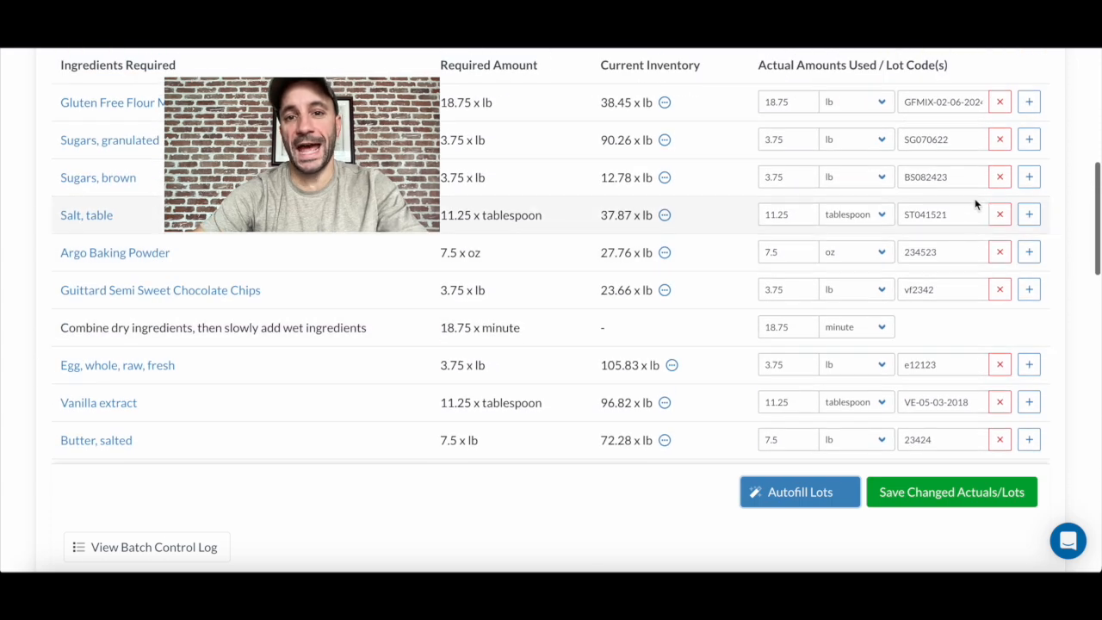
- Set the actual amount used of Gluten Free Flour Mix to 20 lb and save the changed actuals and lots
click(1028, 105)
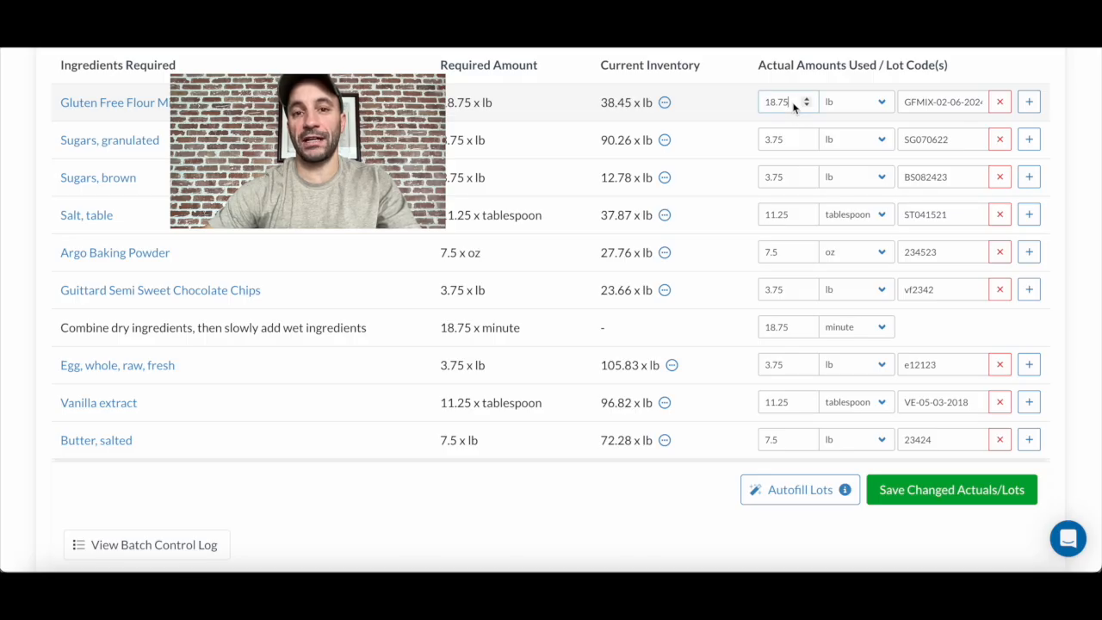
drag(792, 103, 741, 104)
text(20)
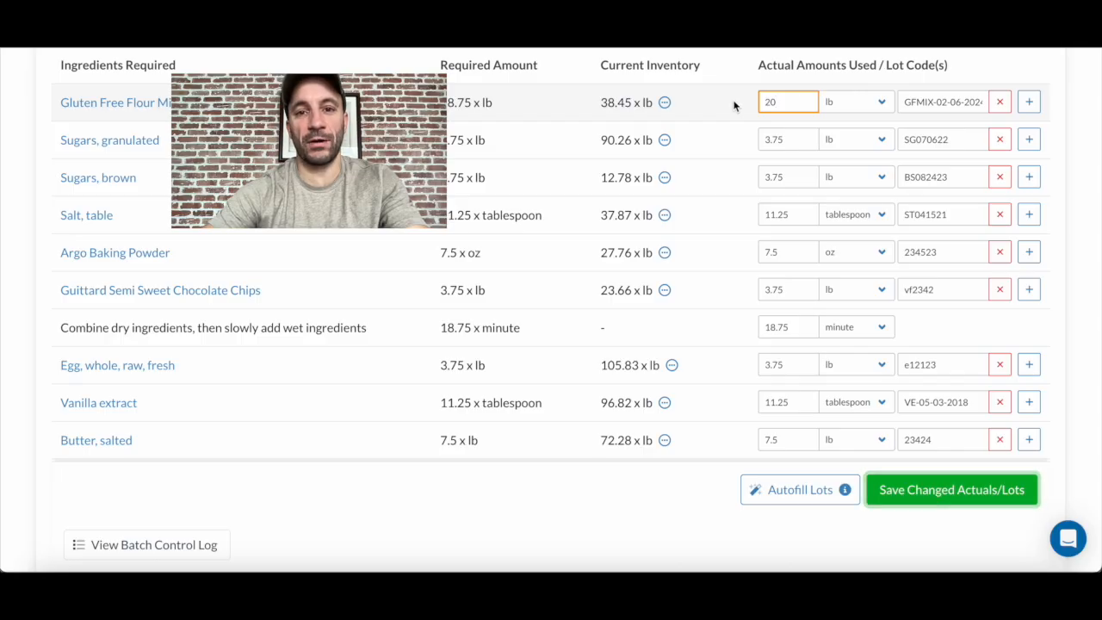
click(894, 493)
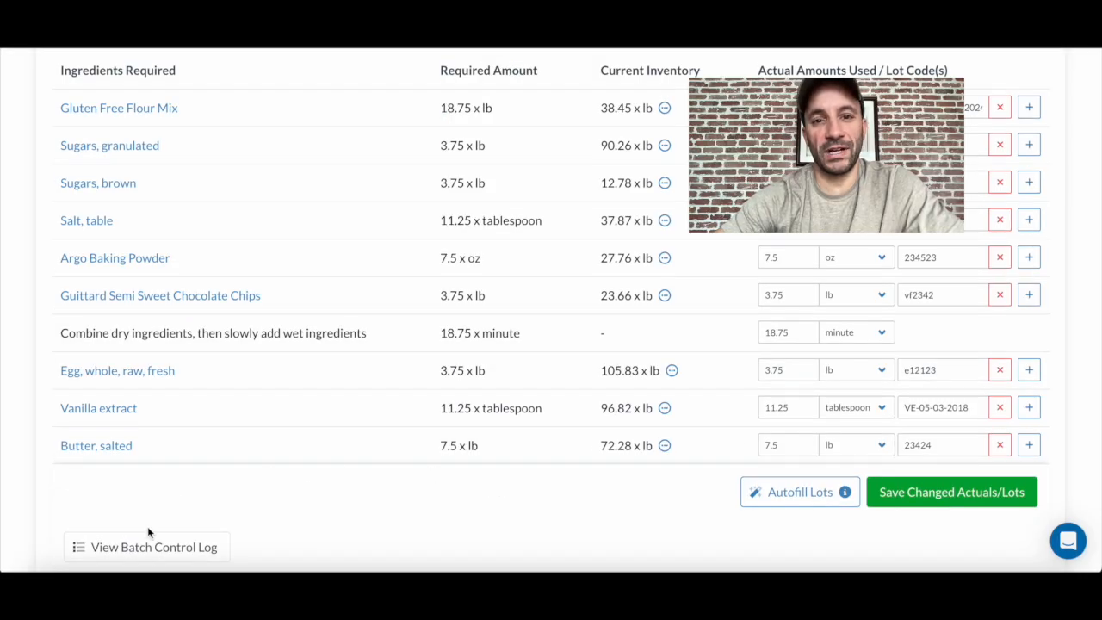
- Open the run's batch control log and review its total ingredient requirements, lot codes, run level notes and batch table
click(148, 552)
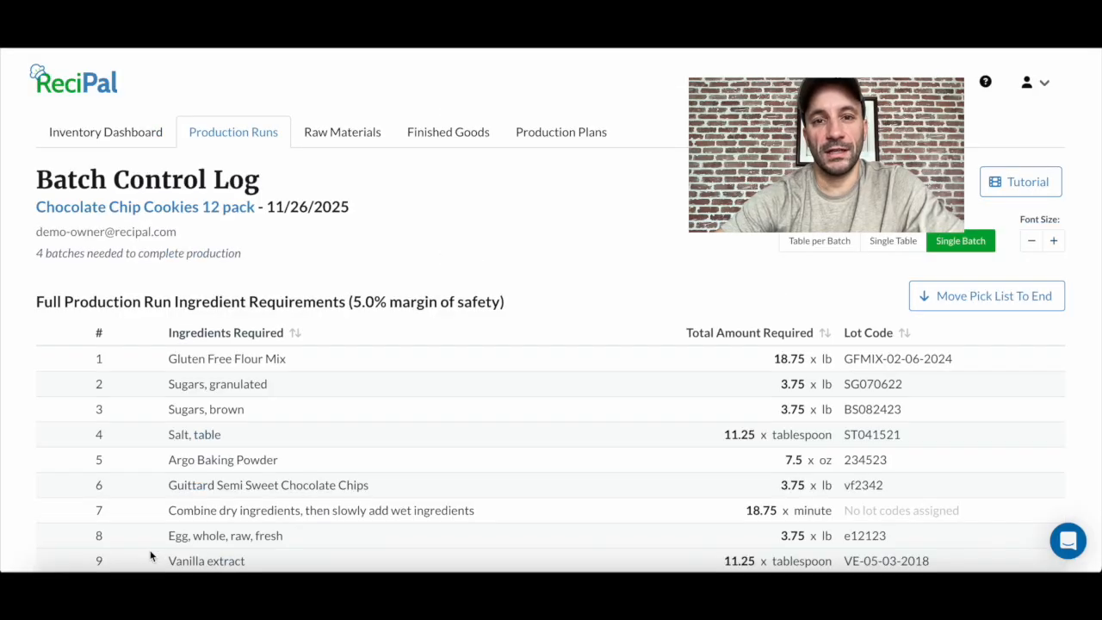
scroll(475, 435, down, 3)
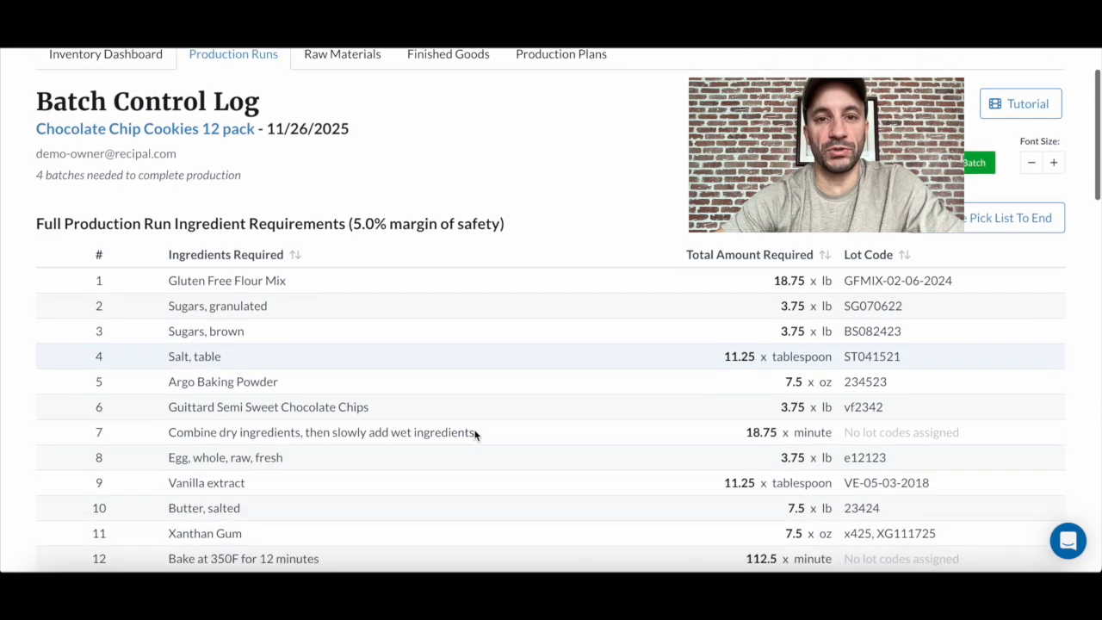
scroll(475, 435, down, 3)
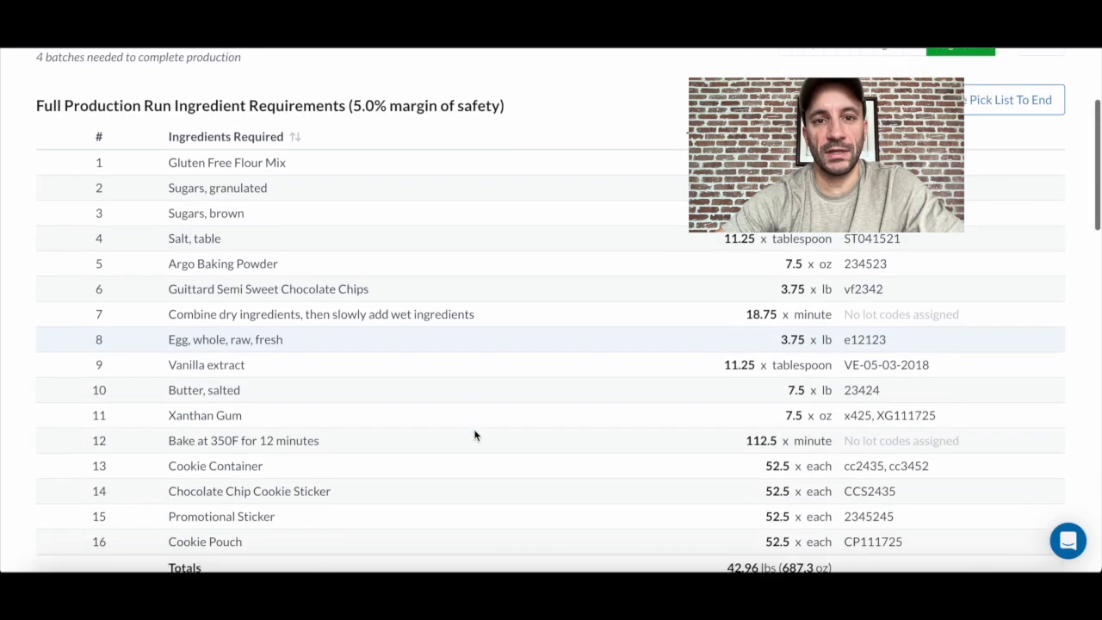
scroll(475, 435, down, 3)
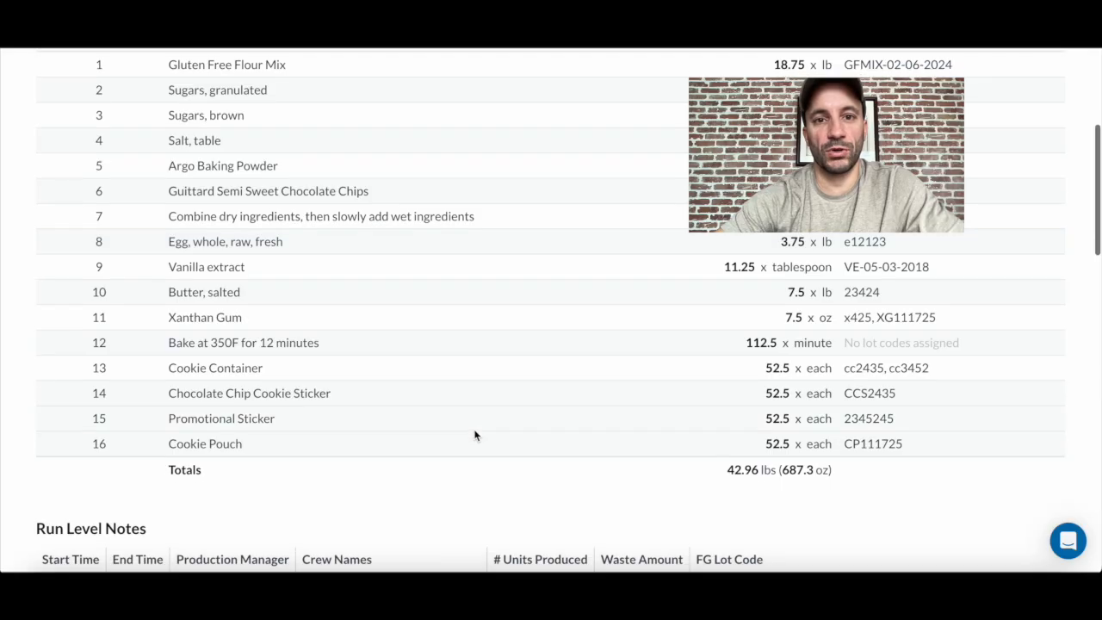
scroll(474, 435, down, 1)
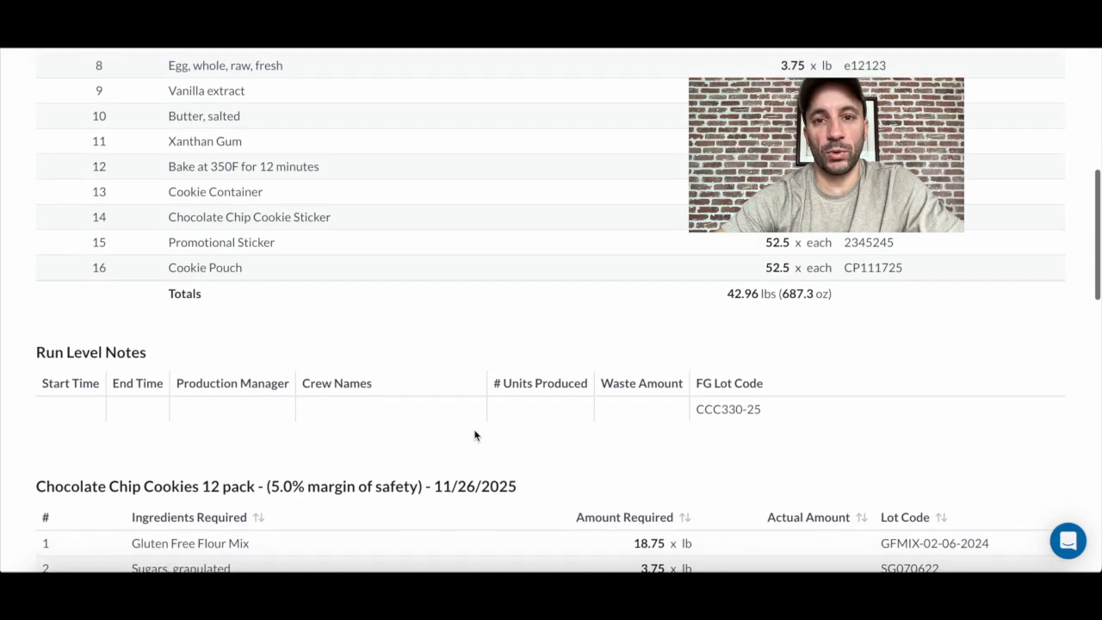
scroll(475, 435, down, 2)
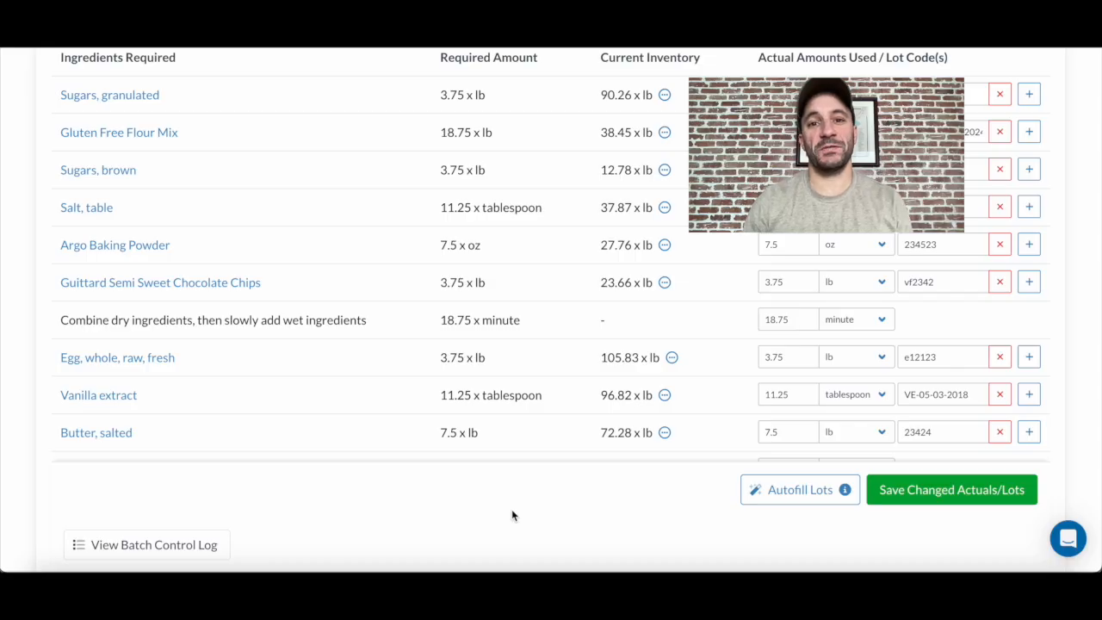
scroll(511, 515, down, 10)
scroll(512, 515, down, 1)
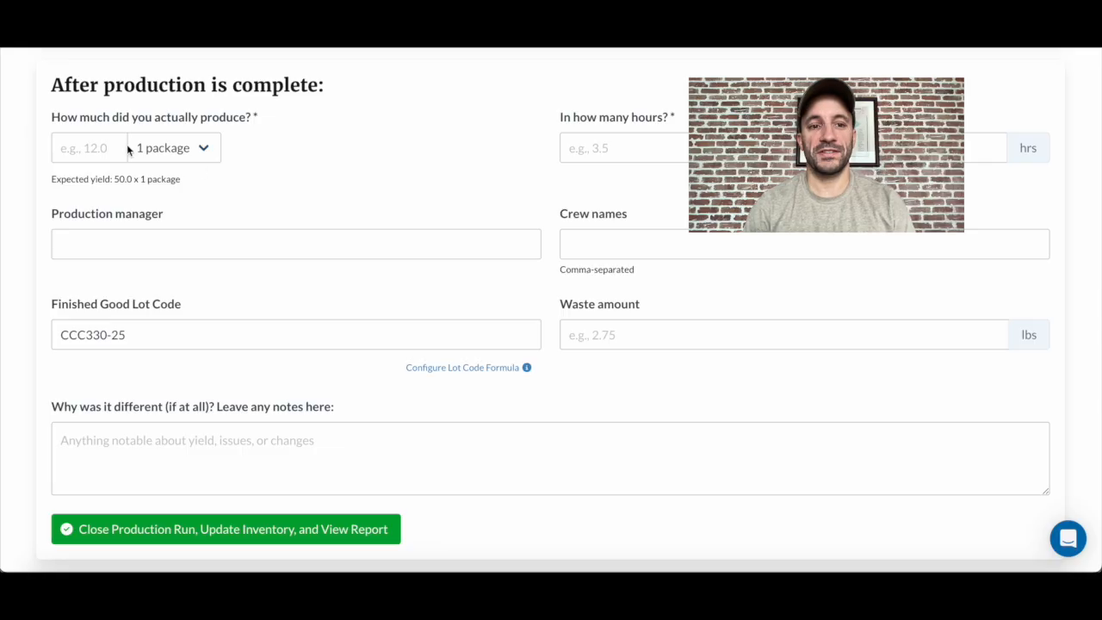
- Record the actual production as 45 packages completed in 3 hours
text(45)
click(594, 151)
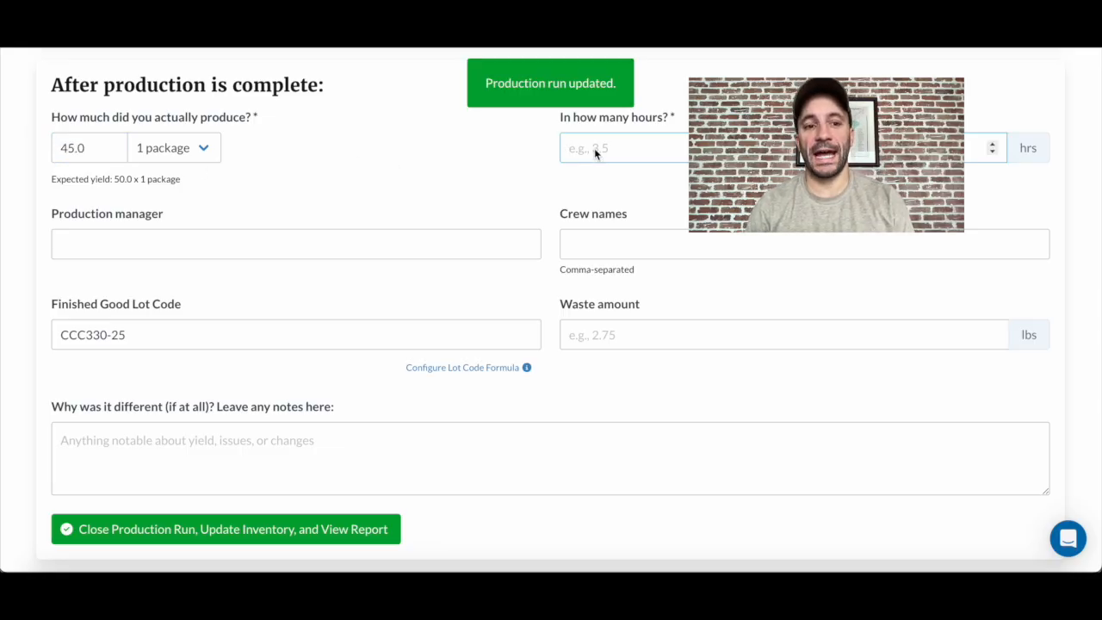
text(3)
click(489, 169)
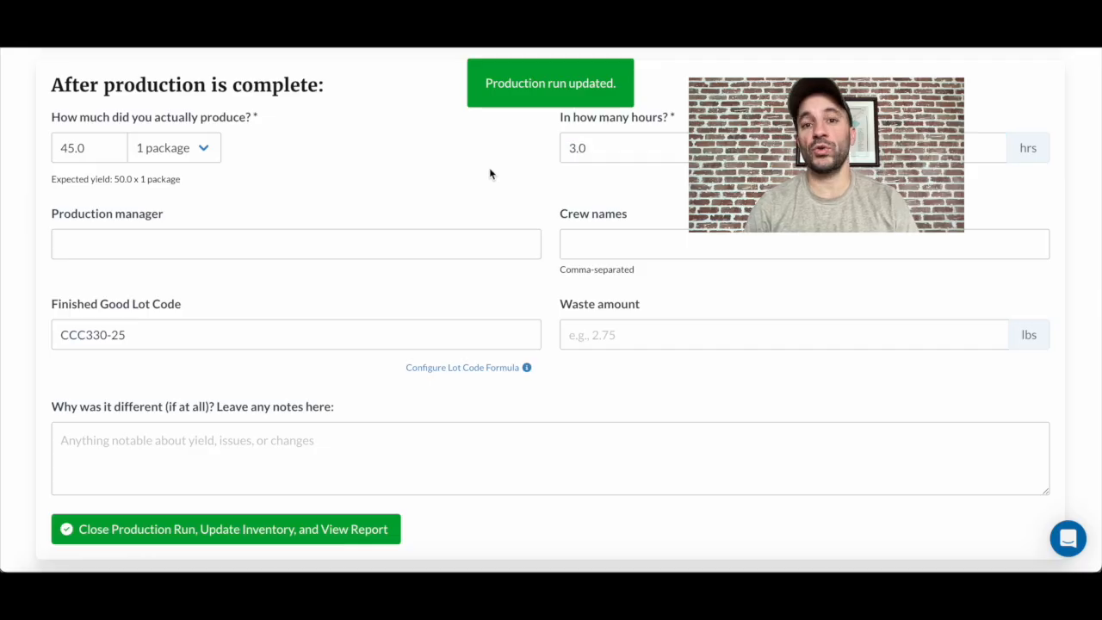
- Fill in the production manager's name and the crew member's name for the completed run
click(335, 247)
text(Jack)
key(Tab)
text(Lev)
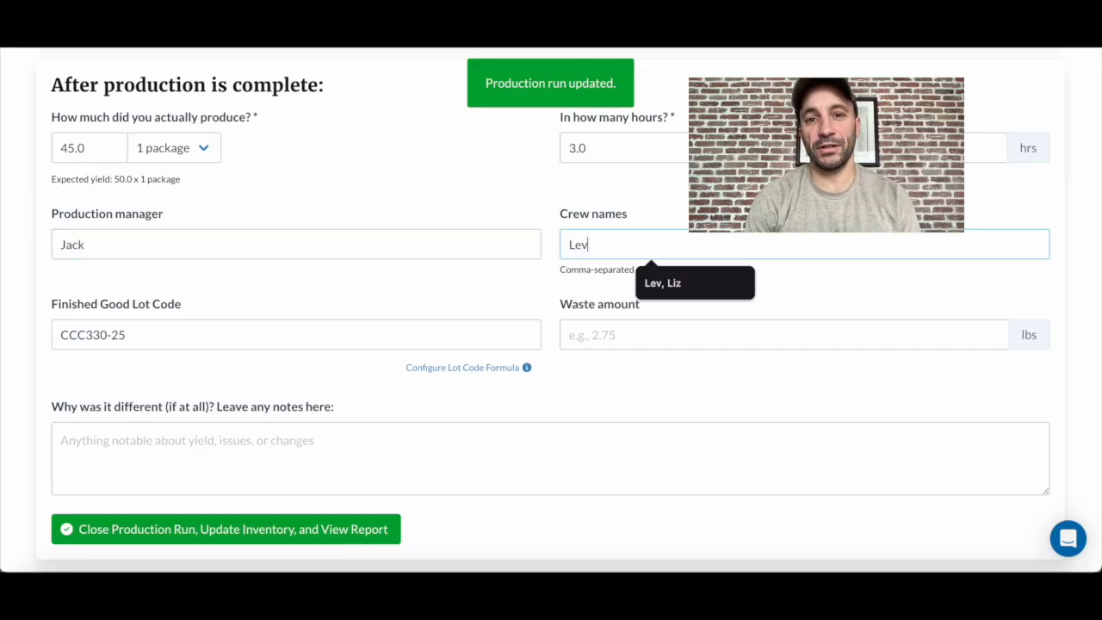
click(312, 274)
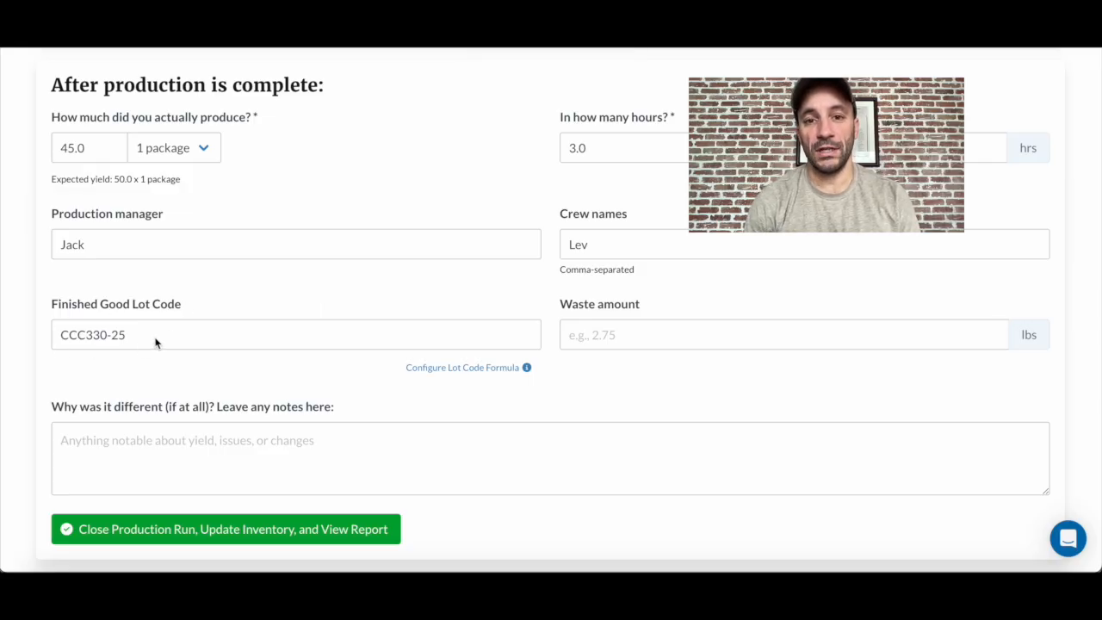
- Review the finished good lot code prefix, formula and example formulas in the lot code formula configuration, then close it
click(462, 368)
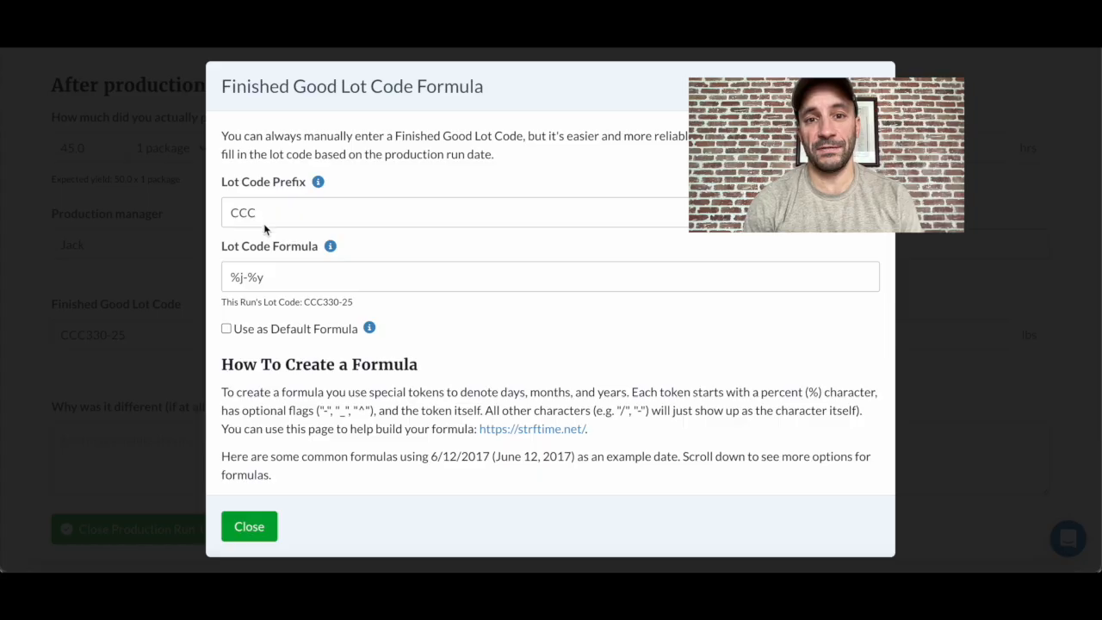
scroll(323, 411, down, 2)
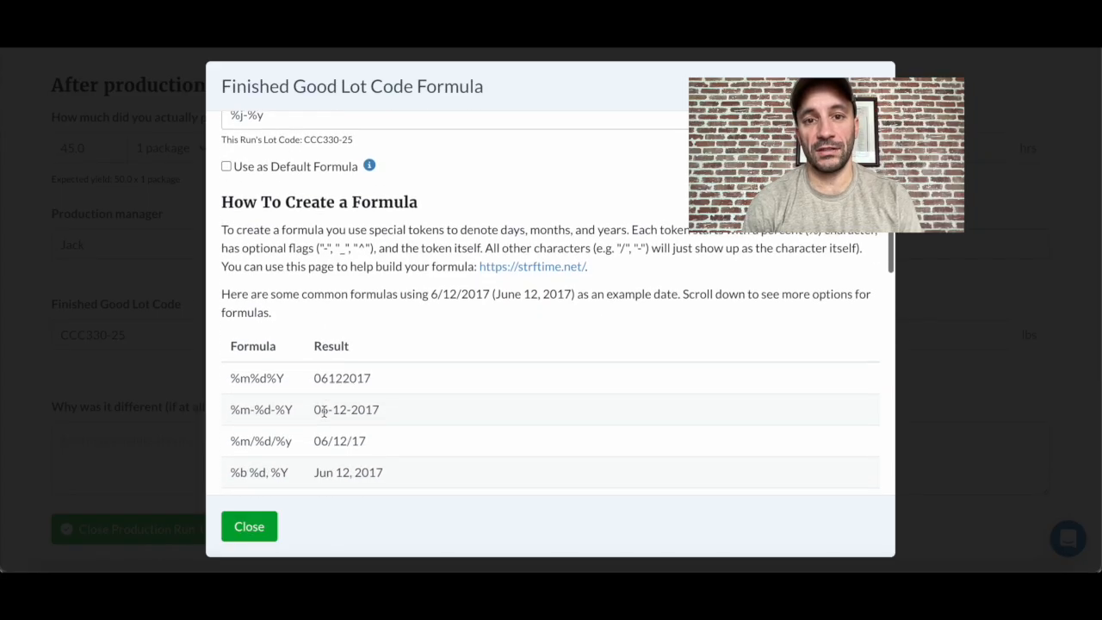
scroll(324, 411, up, 2)
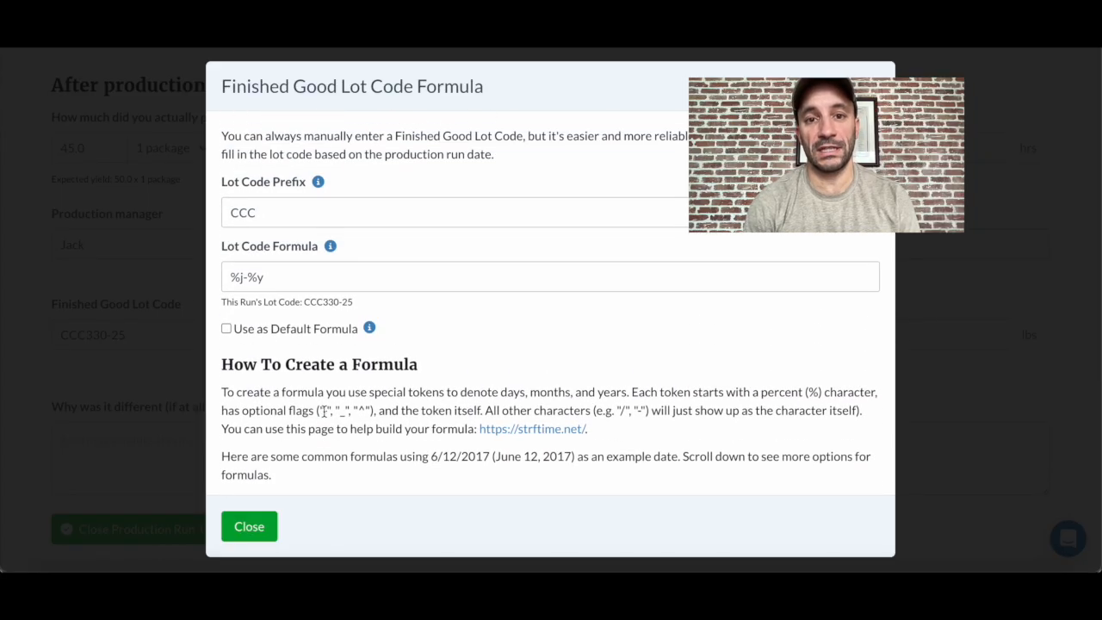
click(249, 526)
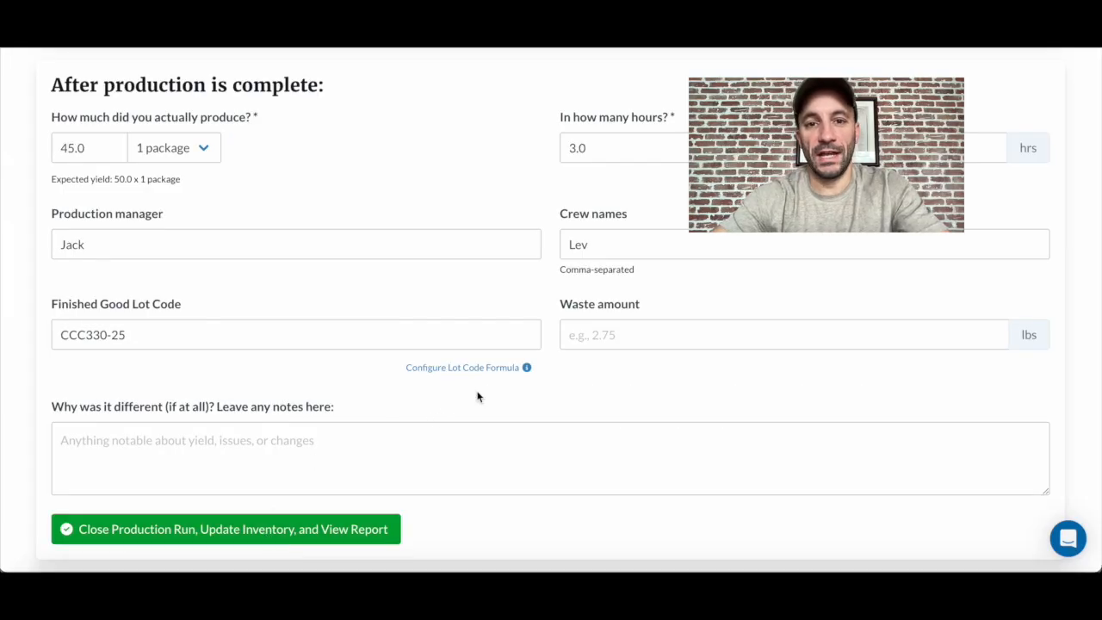
- Add the note "90% humidity" and close the production run, updating inventory and opening its report
click(239, 444)
text(90% humidity)
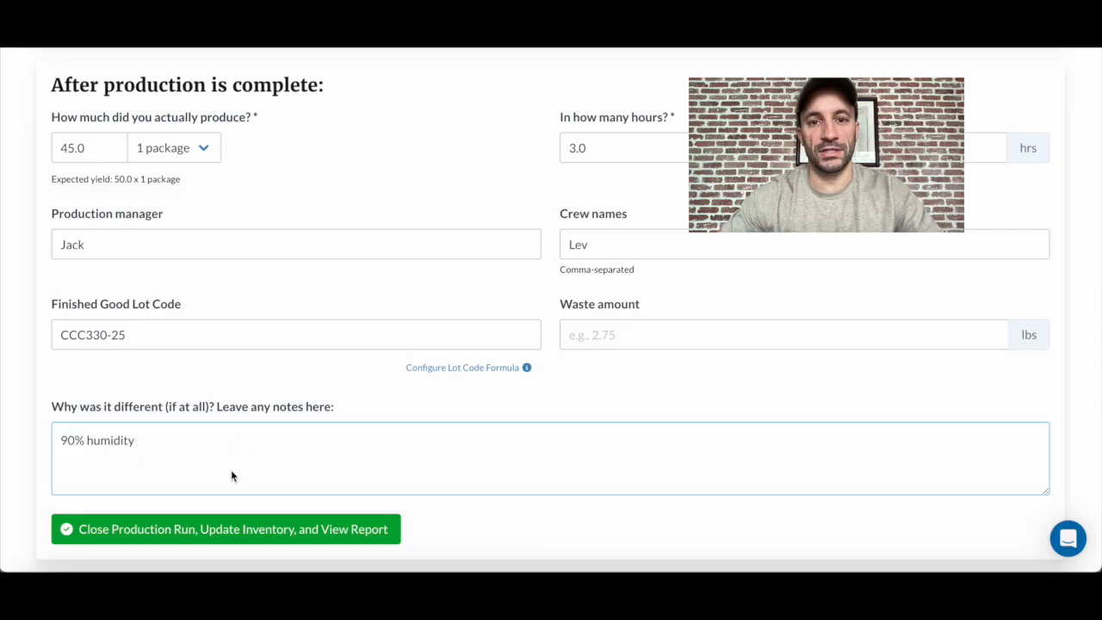
click(204, 533)
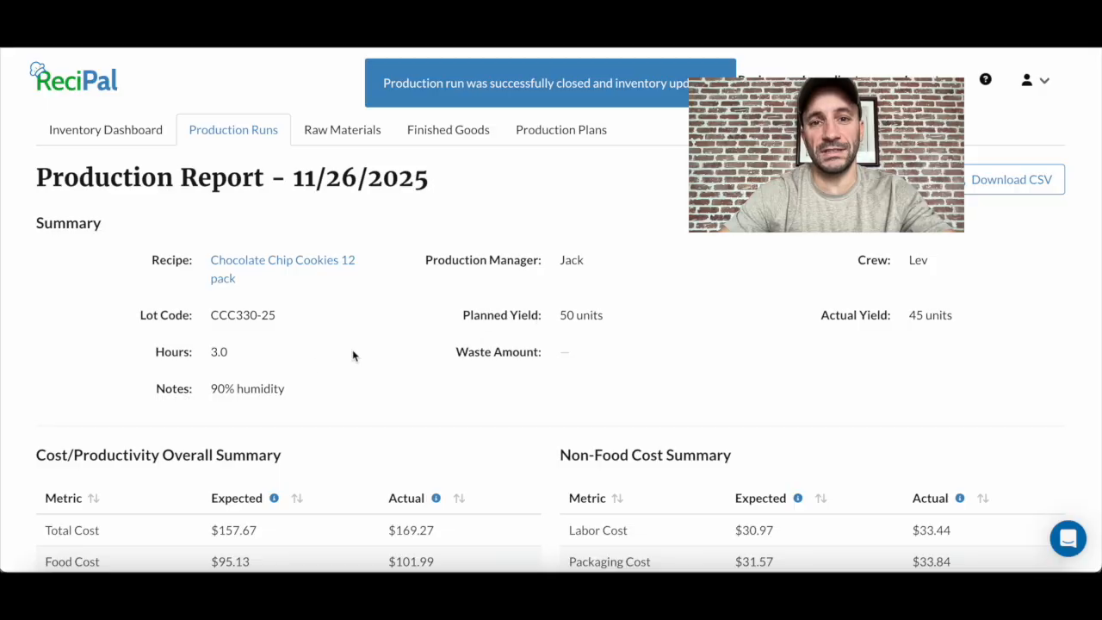
- Review the production report's cost and productivity summaries and its ingredient level summary of expected and actual amounts, costs and lot codes
scroll(319, 403, down, 3)
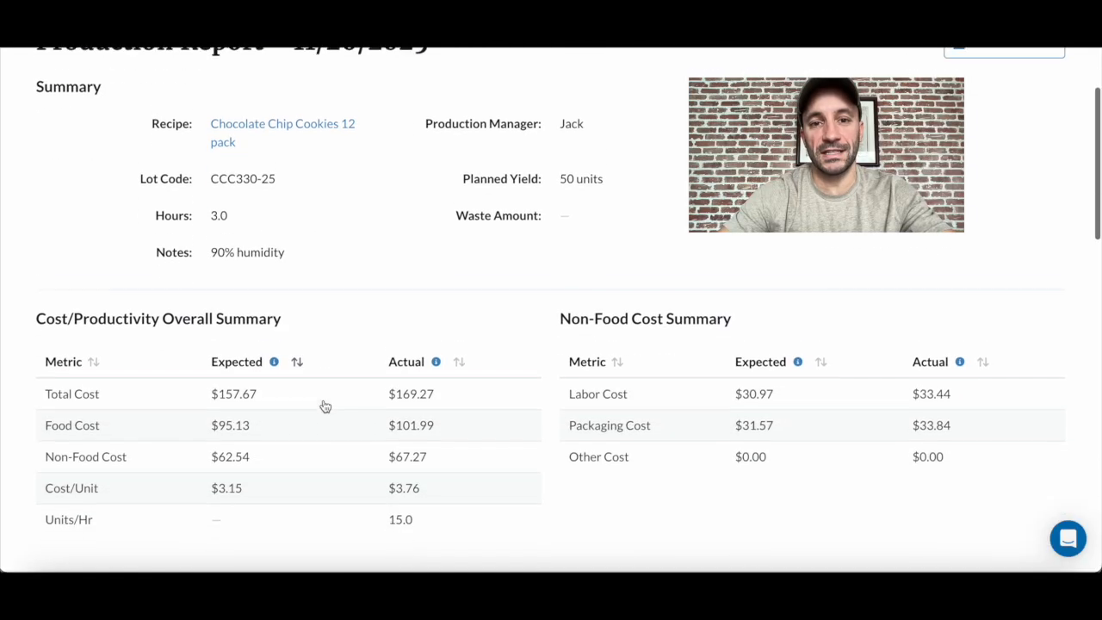
scroll(323, 404, down, 5)
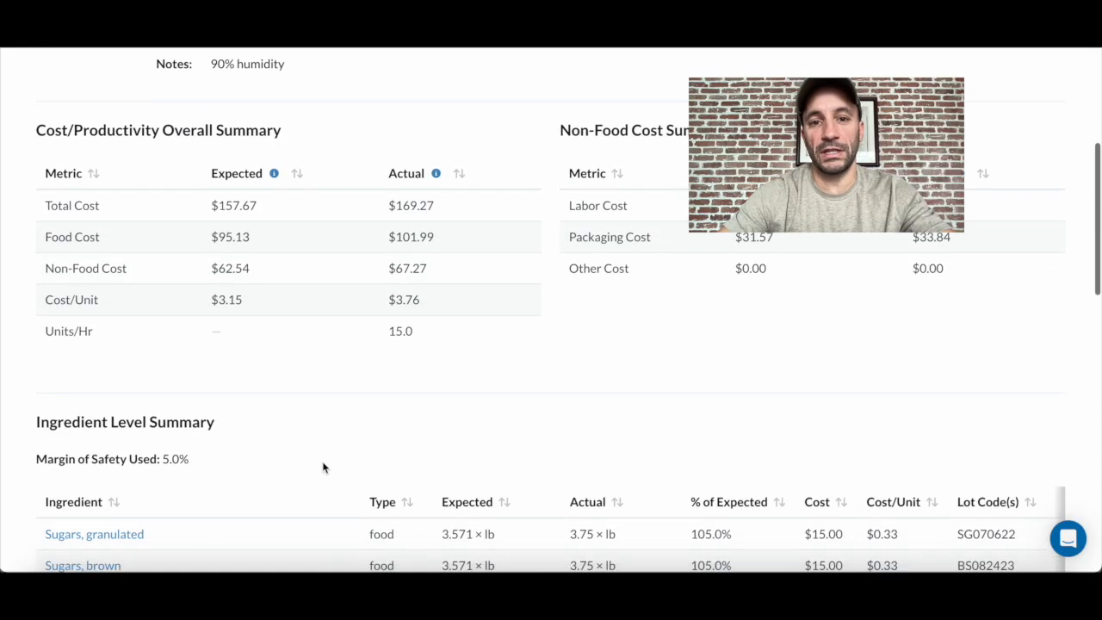
scroll(323, 468, down, 3)
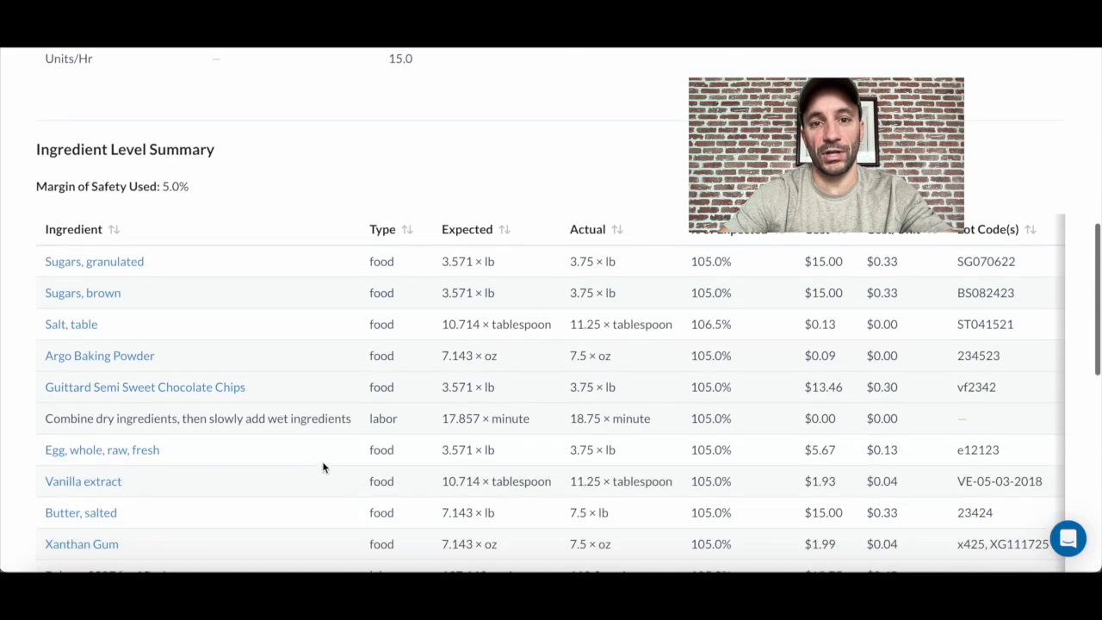
scroll(323, 468, down, 1)
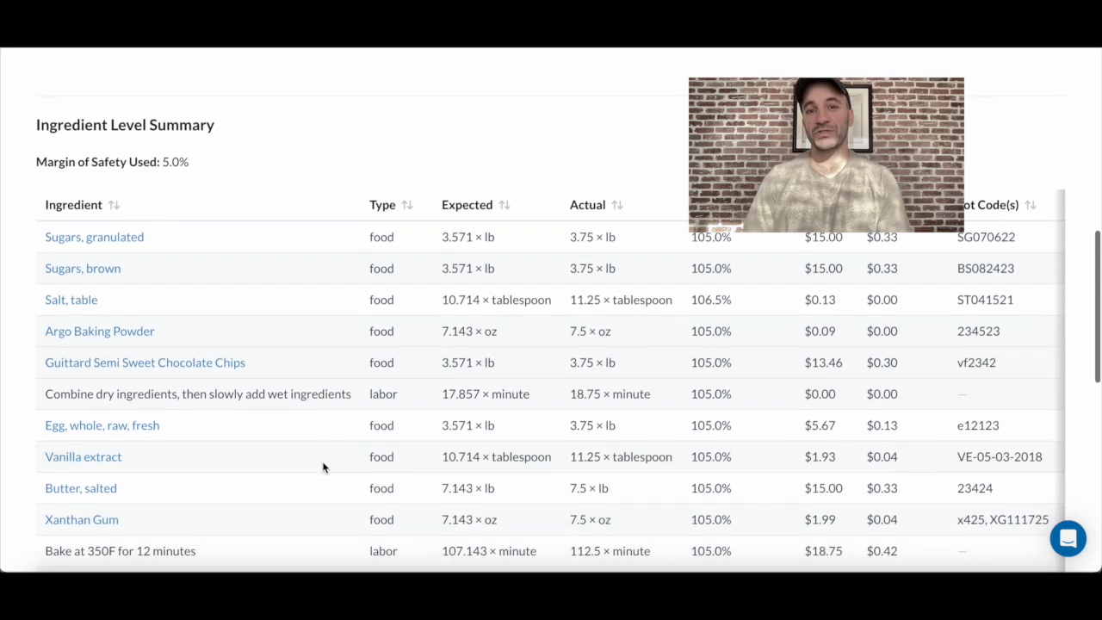
scroll(323, 468, down, 1)
scroll(323, 467, down, 1)
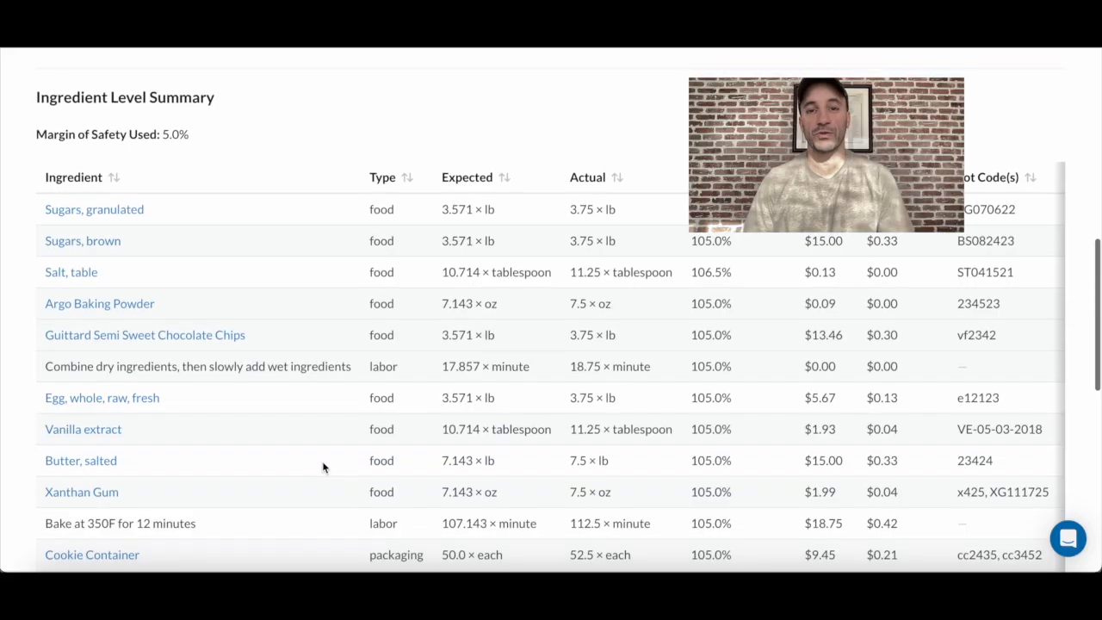
scroll(323, 466, down, 1)
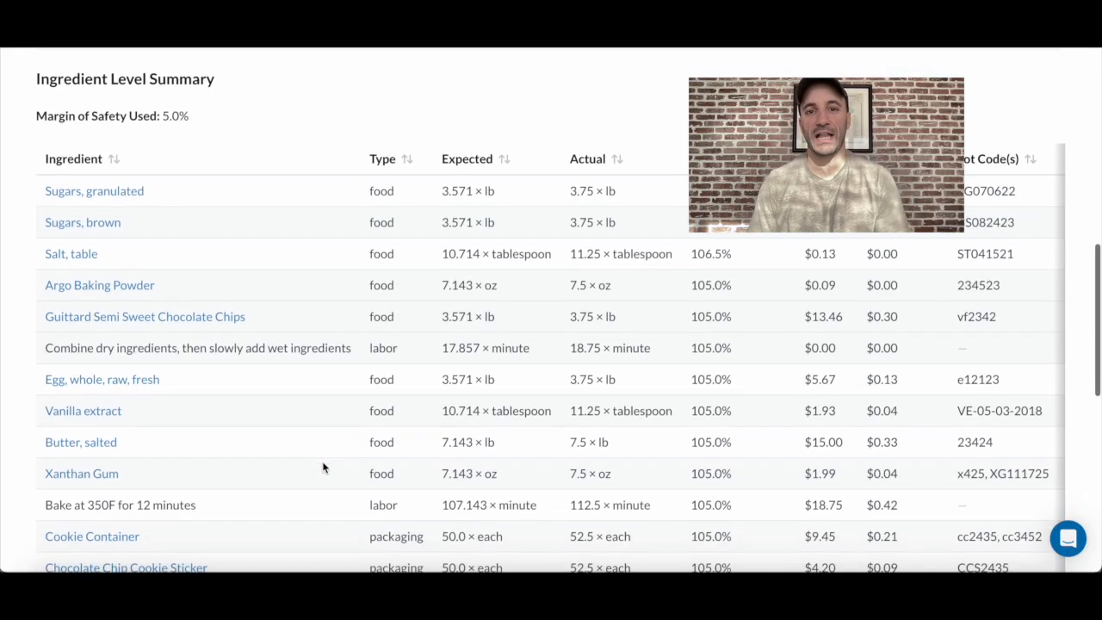
scroll(323, 467, down, 1)
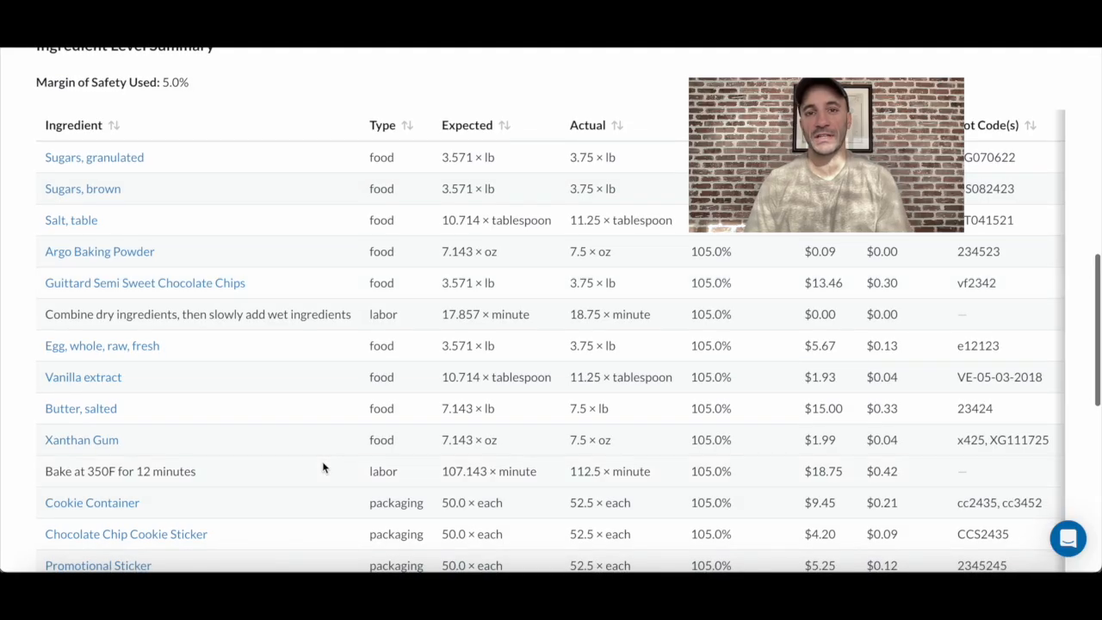